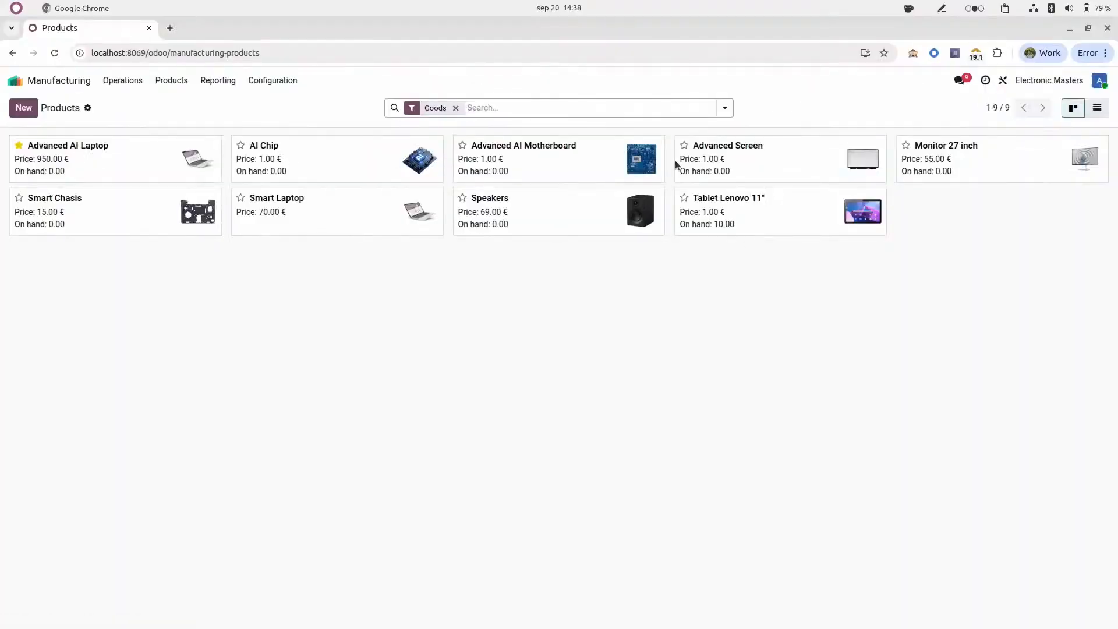
Step: Group the manufacturing products by Product Category in the kanban view
click(794, 168)
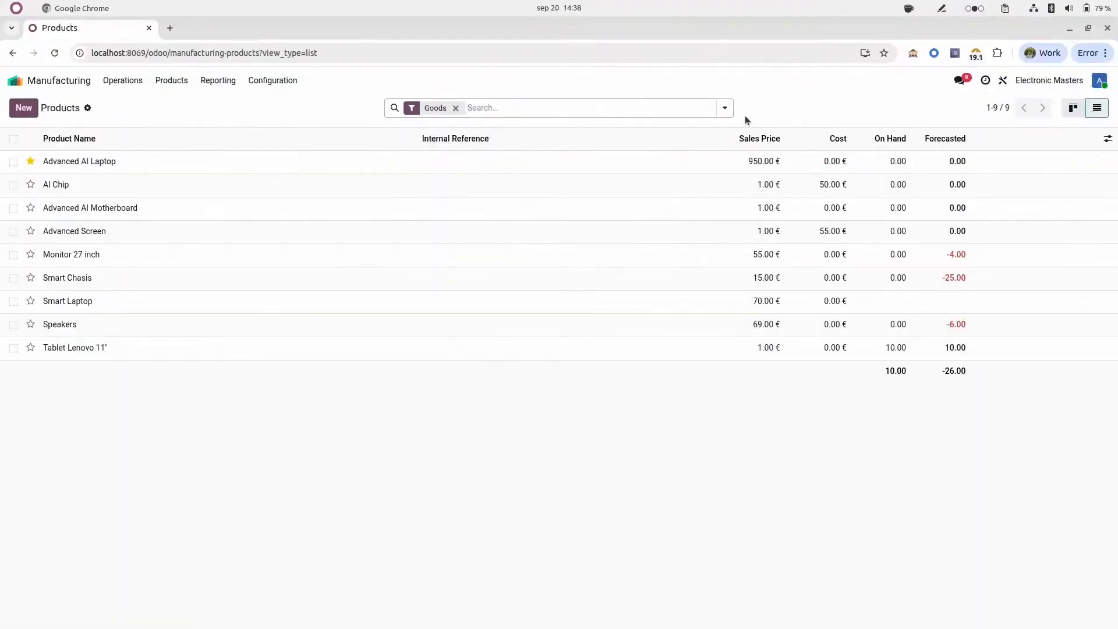
click(725, 108)
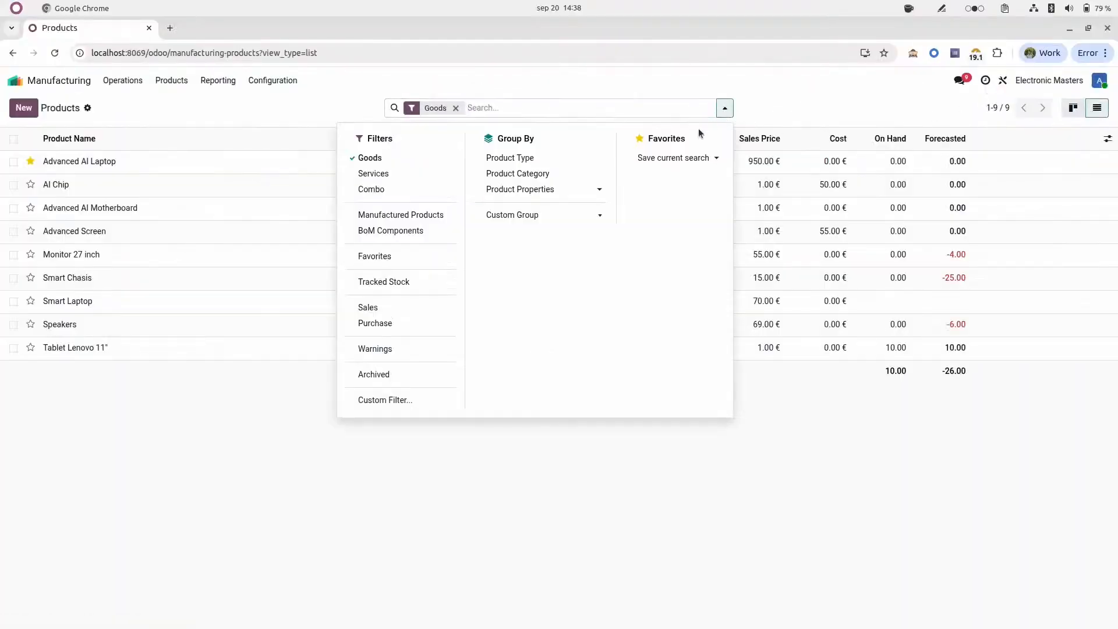
click(1073, 108)
click(726, 108)
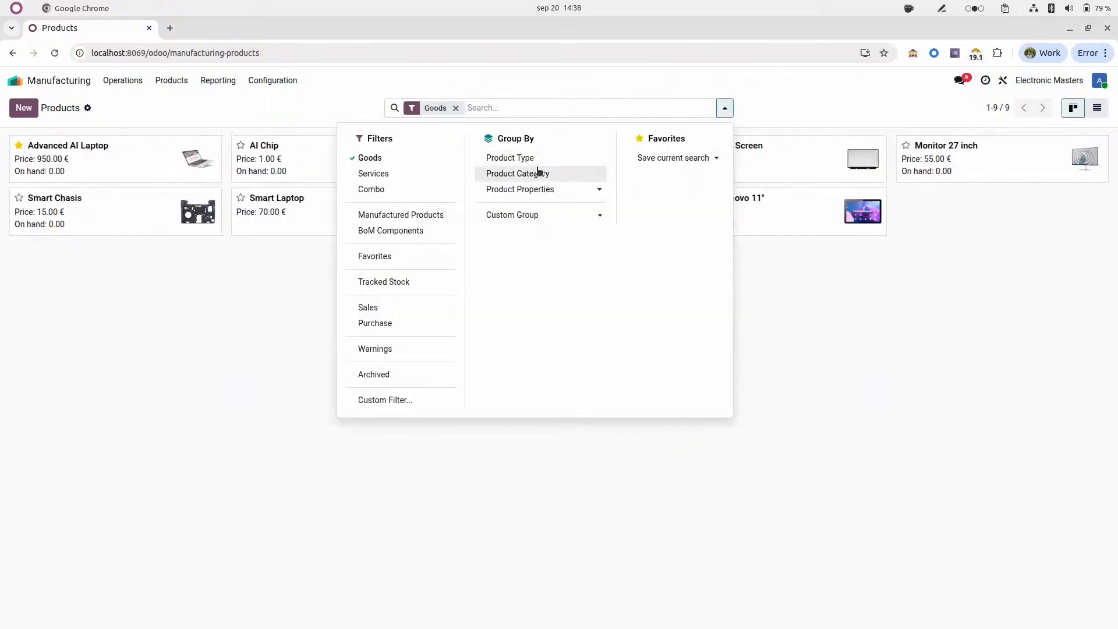
click(539, 174)
click(437, 516)
drag(327, 152, 599, 180)
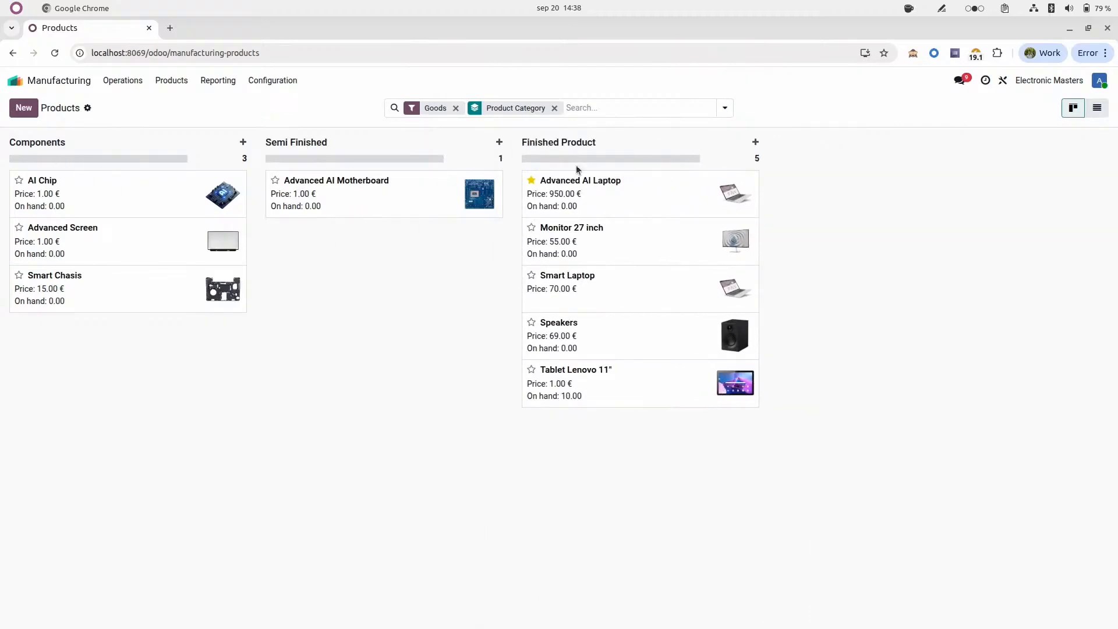
Step: Open the subcontracting bill of materials of the Advanced AI Laptop from the Finished Product category
click(638, 196)
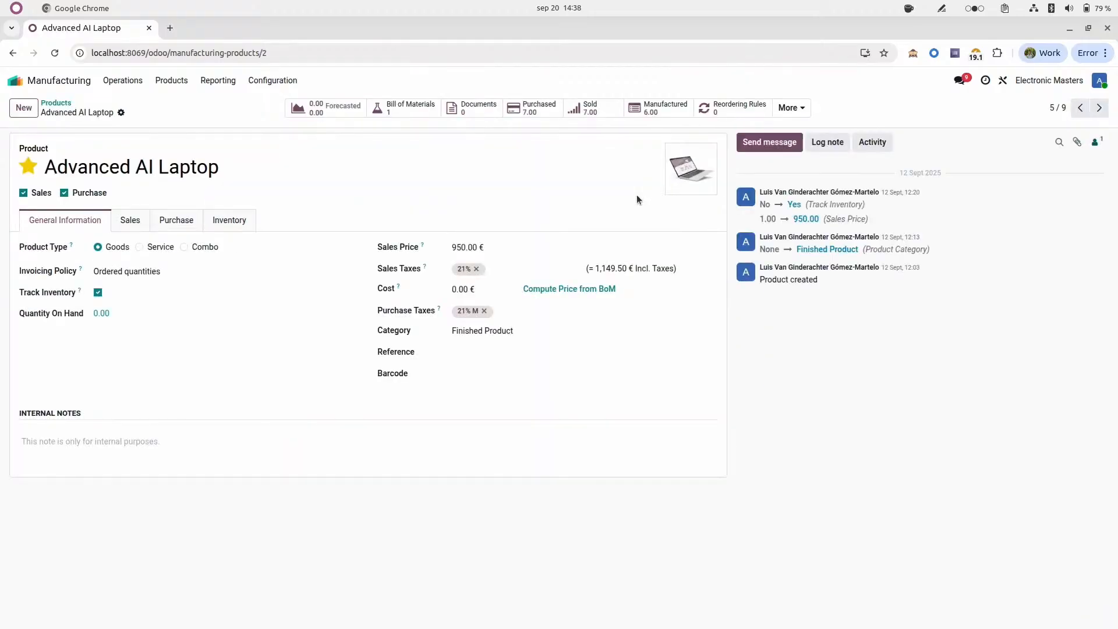
click(407, 107)
click(374, 162)
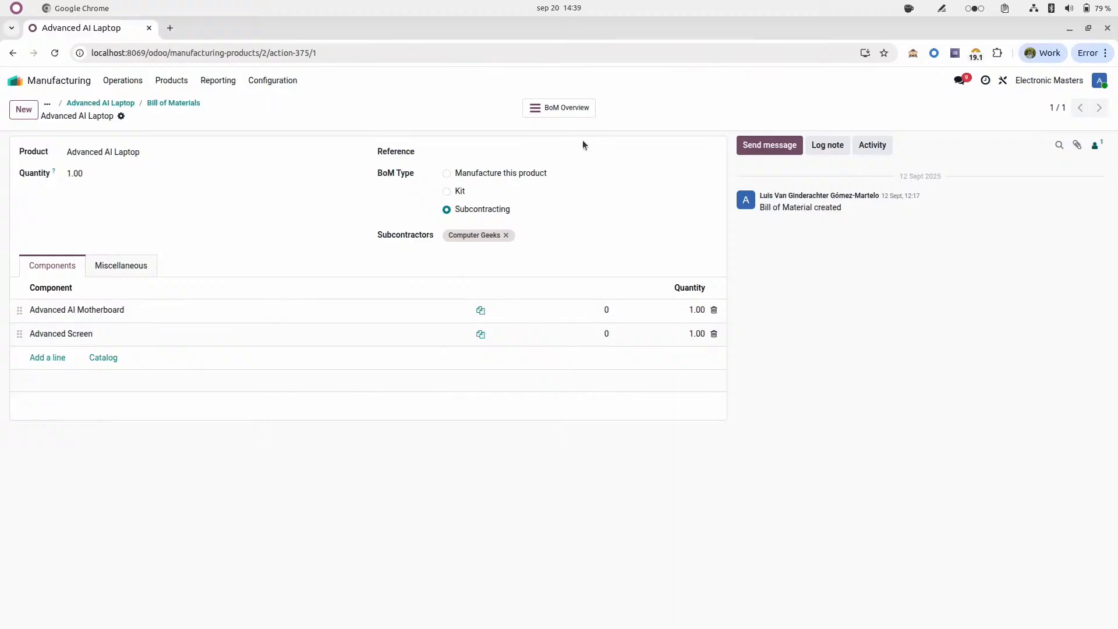
Step: Show the laptop's BoM overview with the Advanced AI Motherboard's components expanded and forecast information enabled
click(568, 110)
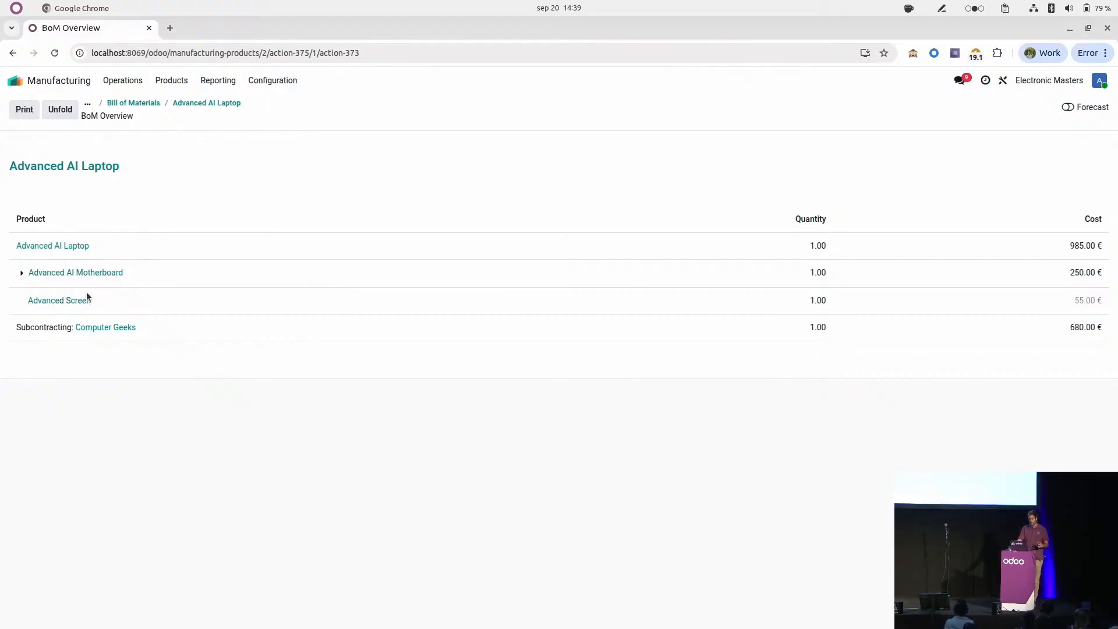
click(20, 276)
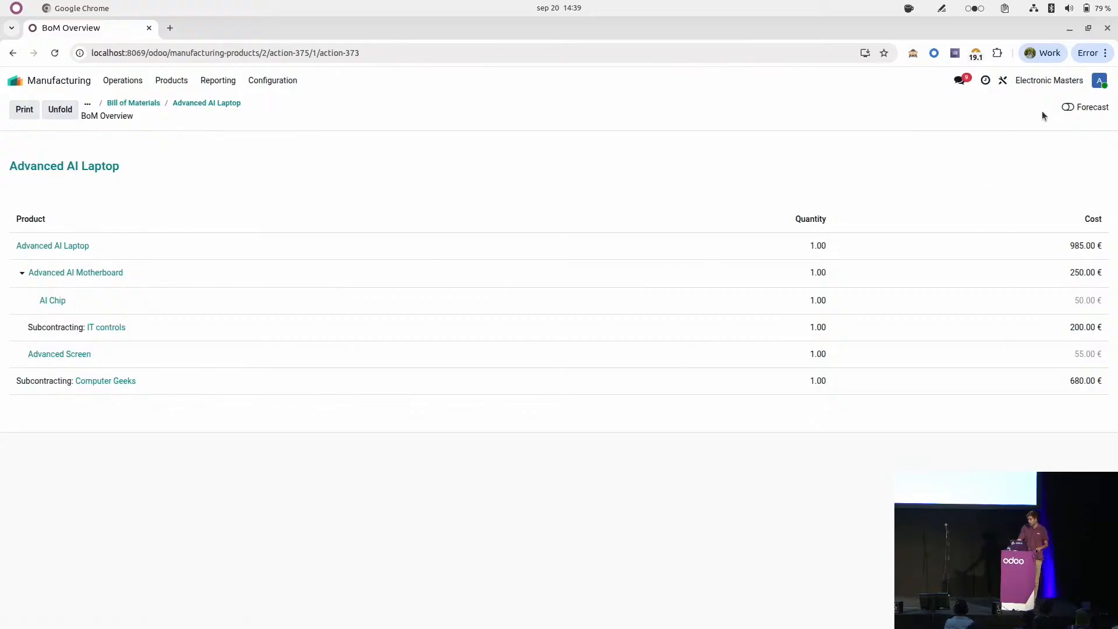
click(1064, 108)
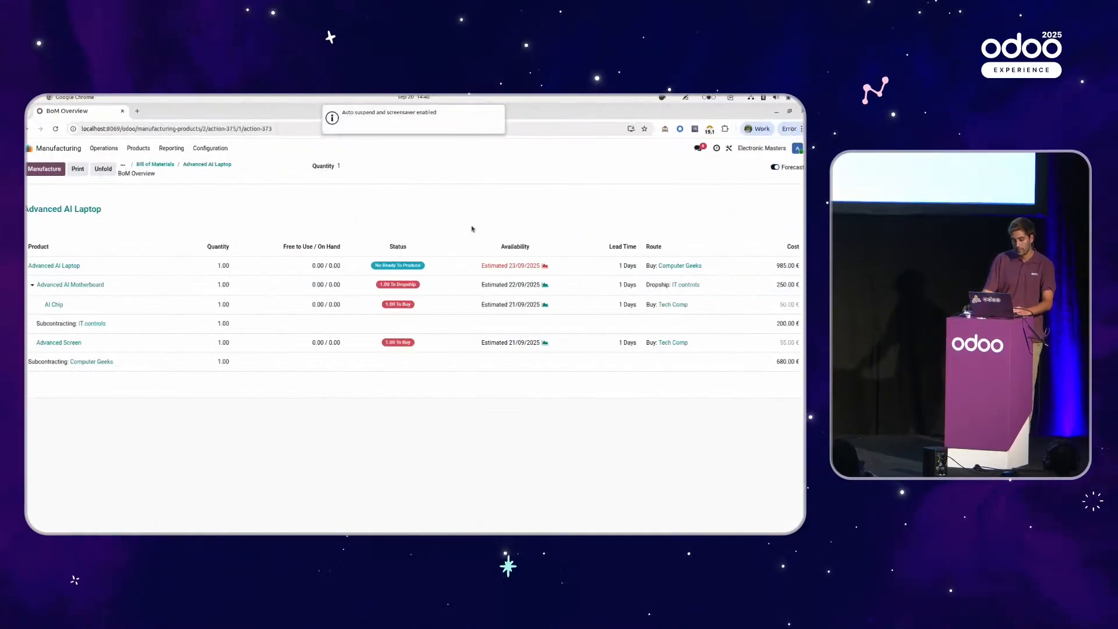
Step: Switch to the Sales app and create a new quotation with Odoo as the customer
click(29, 148)
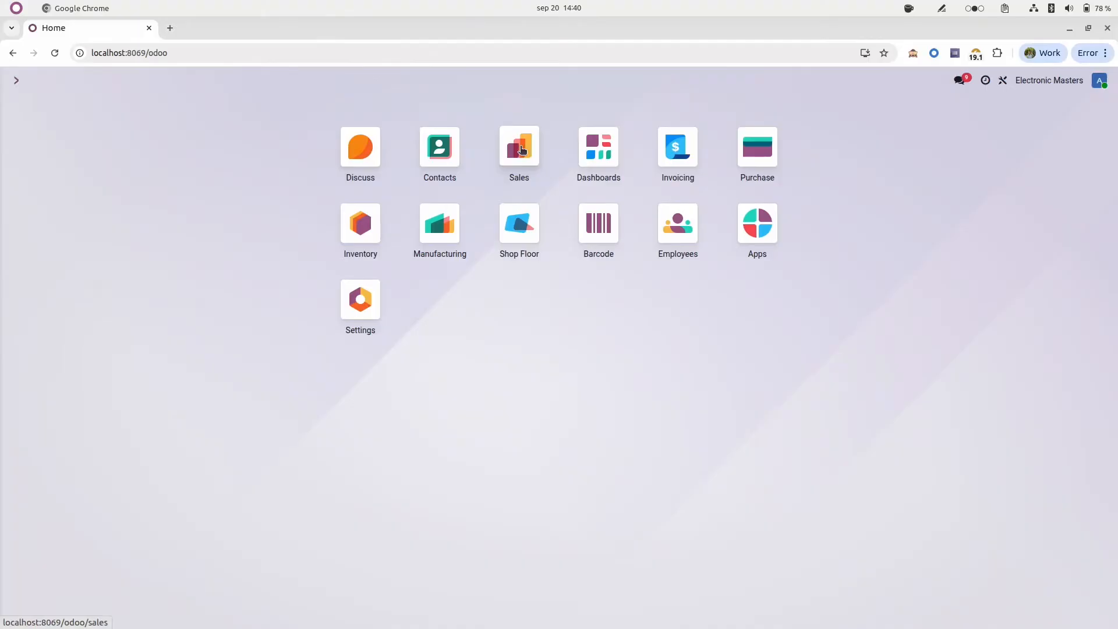
click(387, 197)
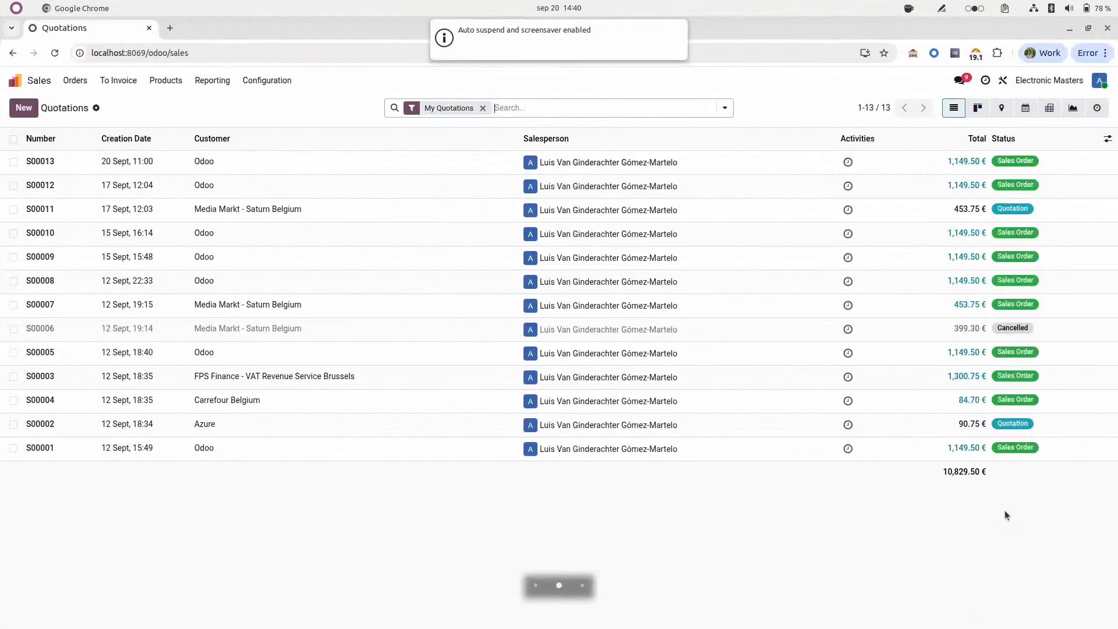
click(22, 109)
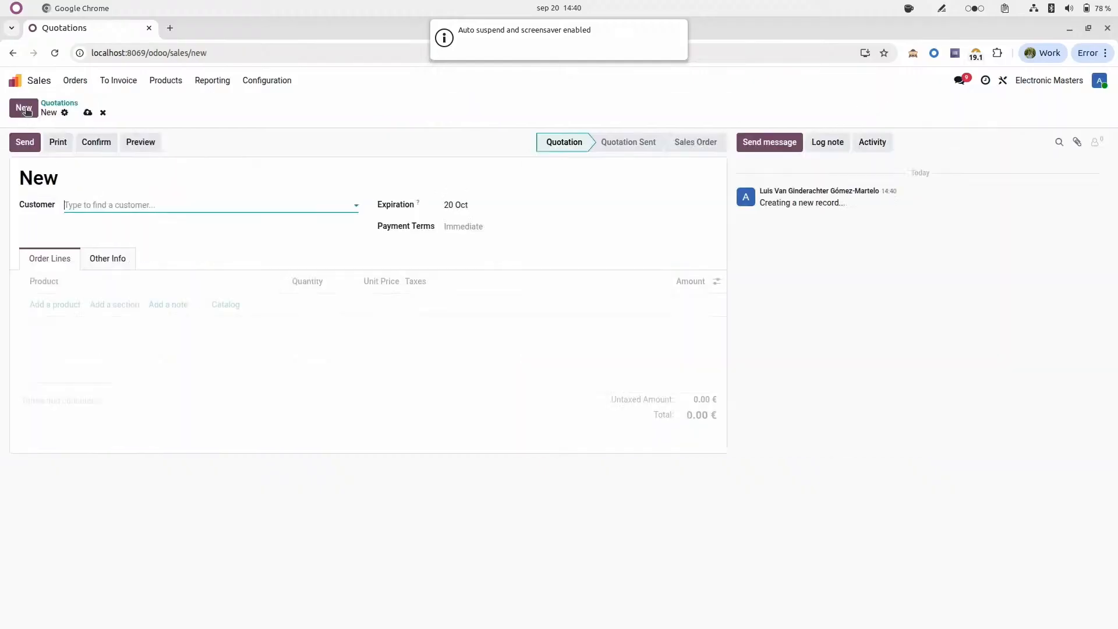
text(OSoo)
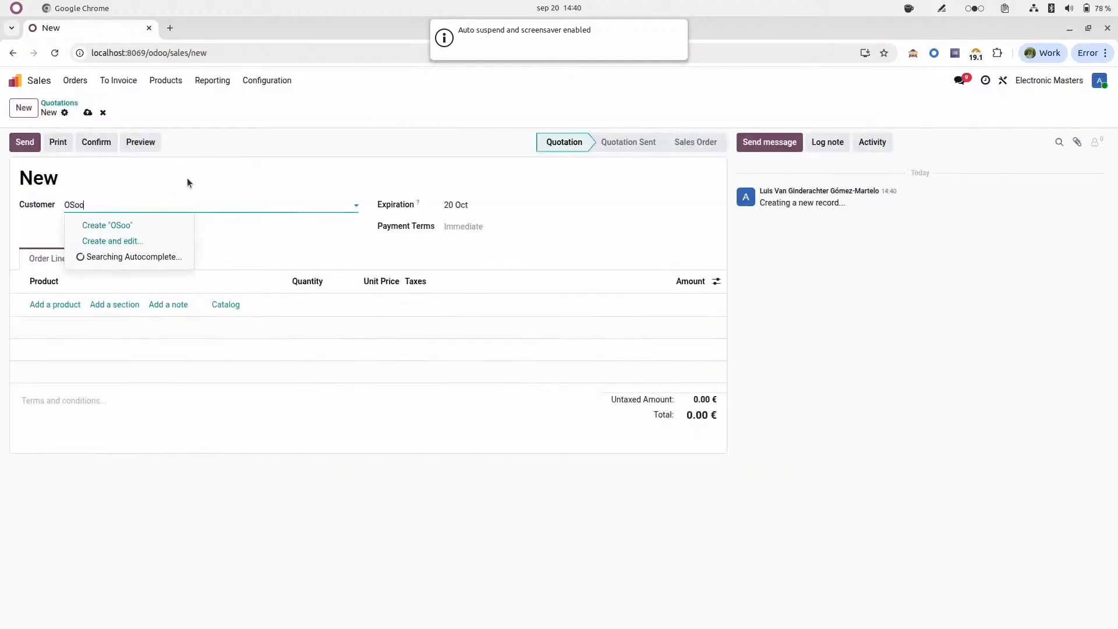
key(BackSpace)
key(BackSpace)
key(BackSpace)
text(d)
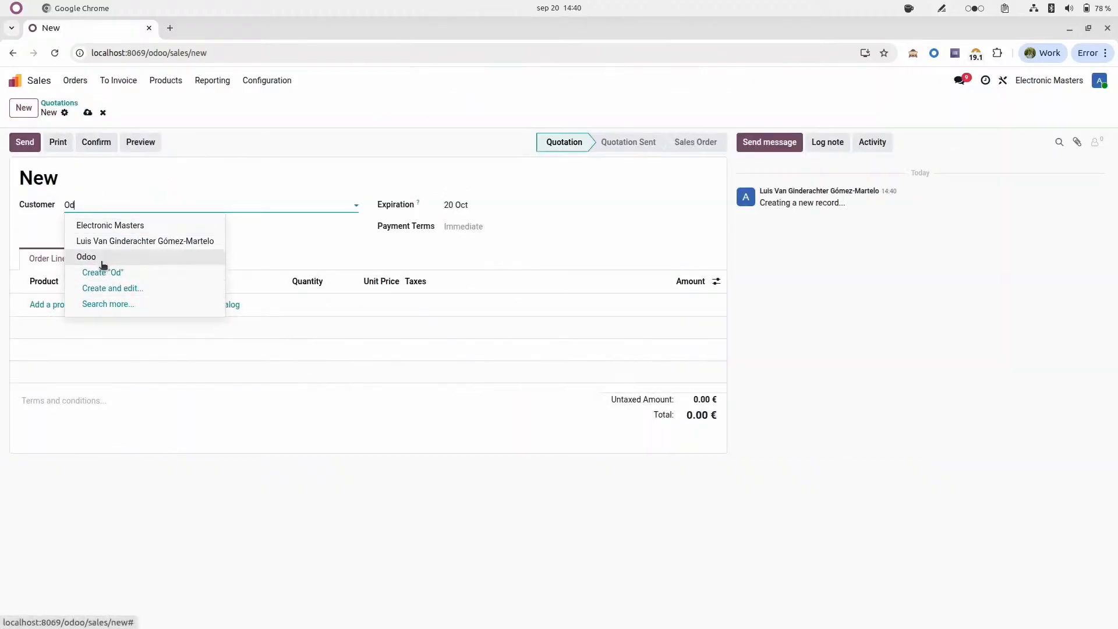
click(99, 259)
Step: Add one Advanced AI Laptop to the quotation's order lines, then save and confirm the quotation
click(57, 321)
text(Ad)
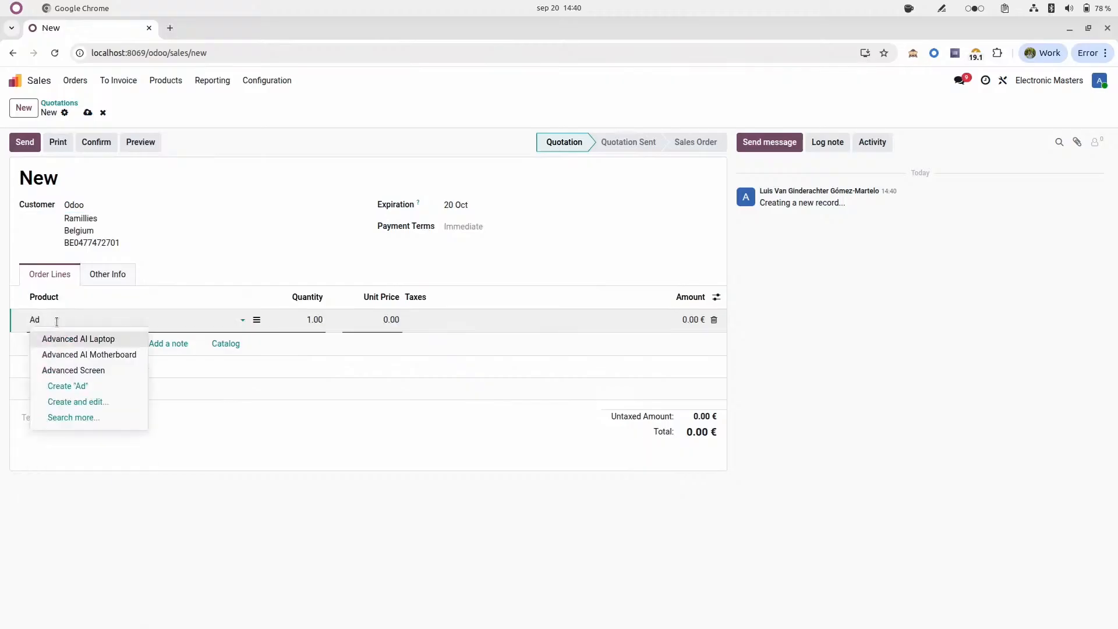
click(91, 339)
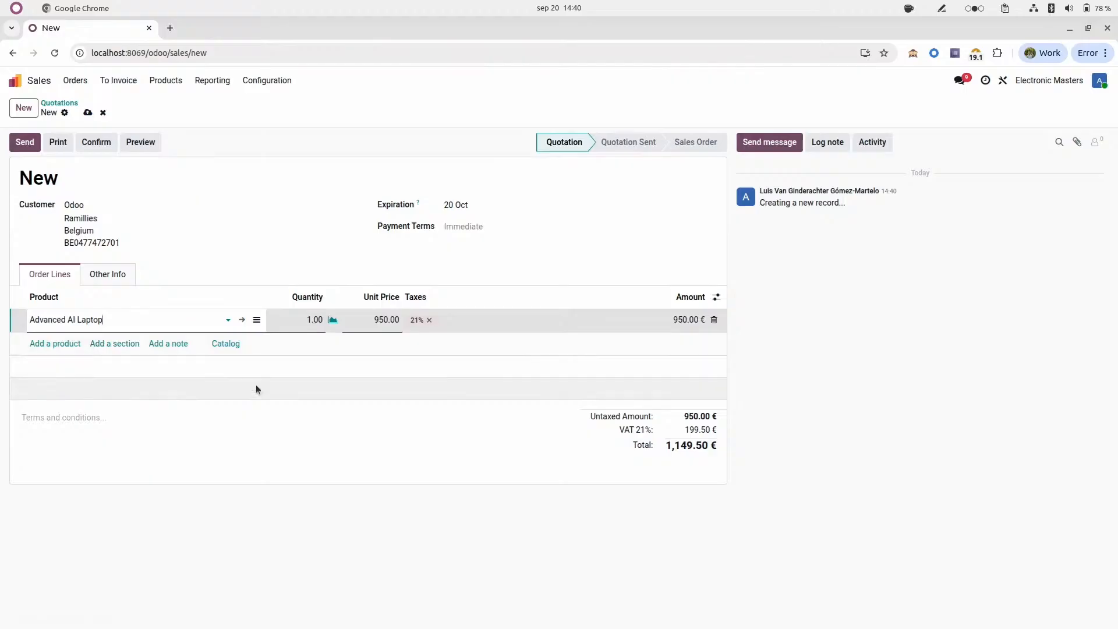
click(87, 112)
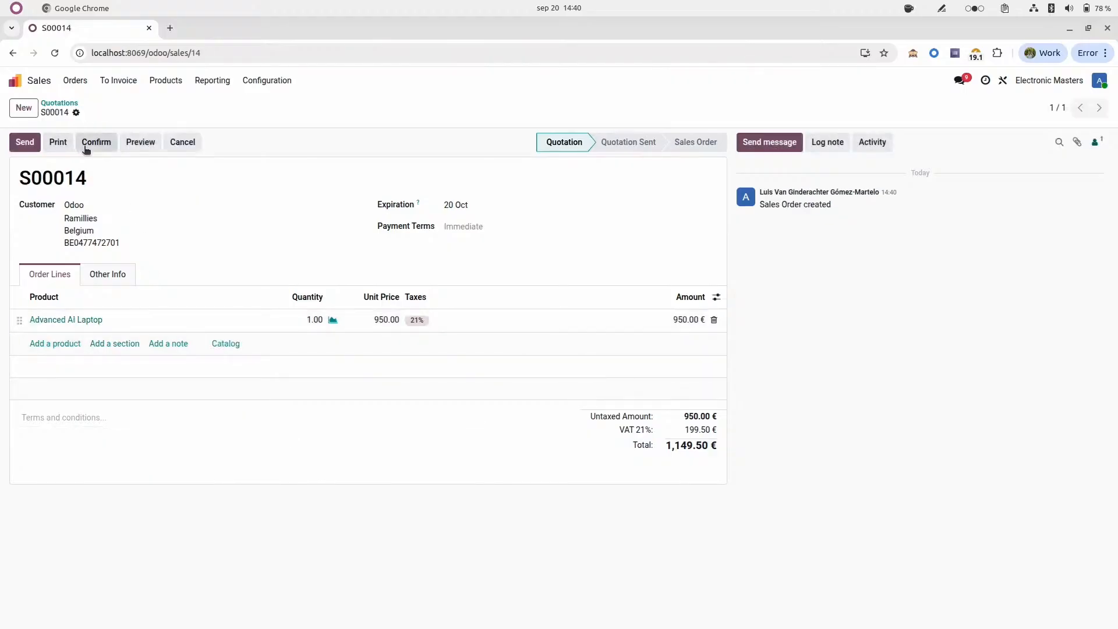
click(85, 147)
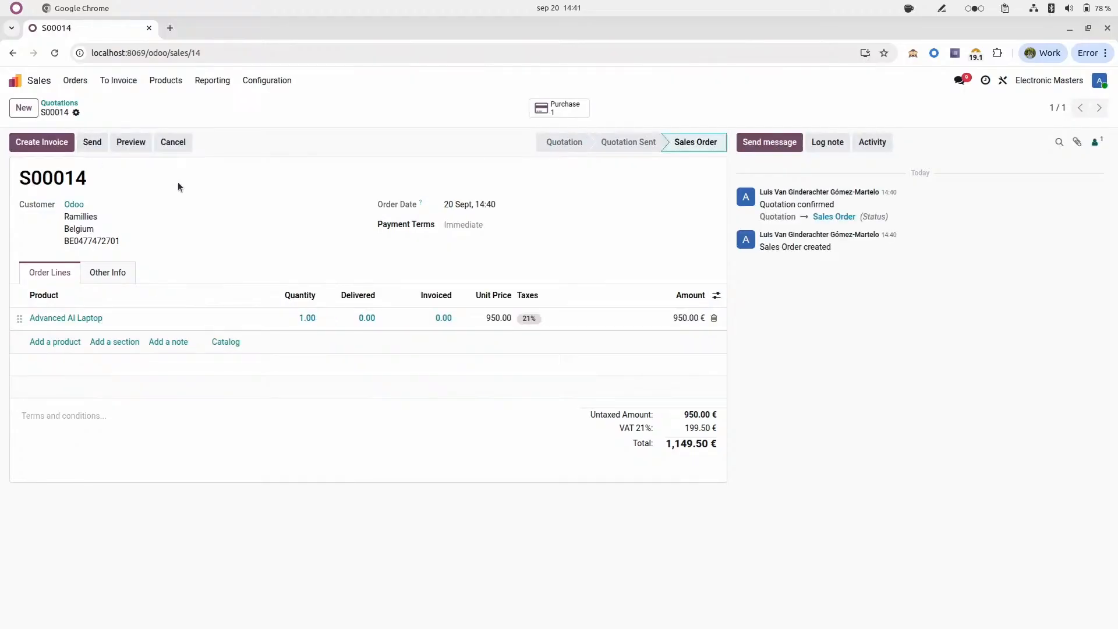
Step: Open the purchase linked to the sales order and confirm the Computer Geeks request for quotation
click(557, 107)
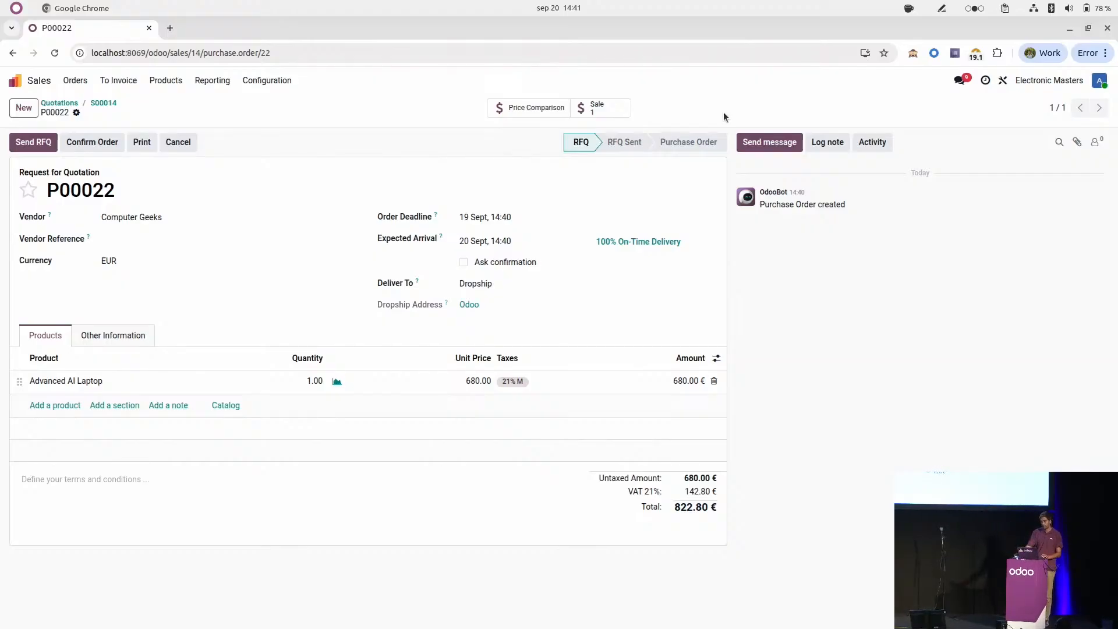
click(108, 145)
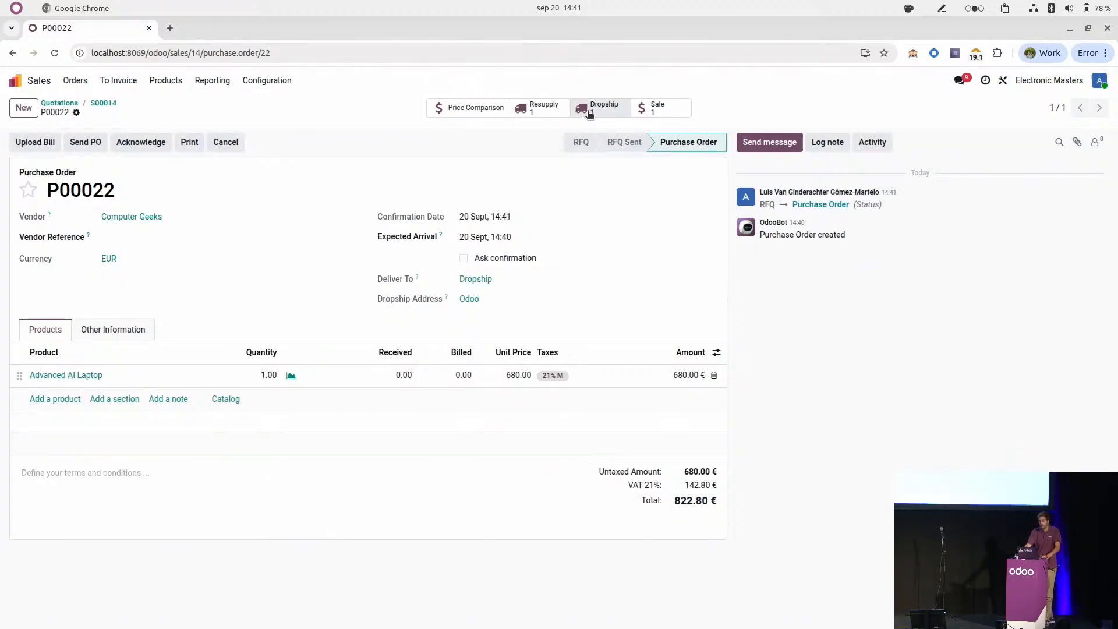
Step: Review the purchase order's dropship transfer for the laptop and its resupply transfer for the Advanced Screen
click(593, 112)
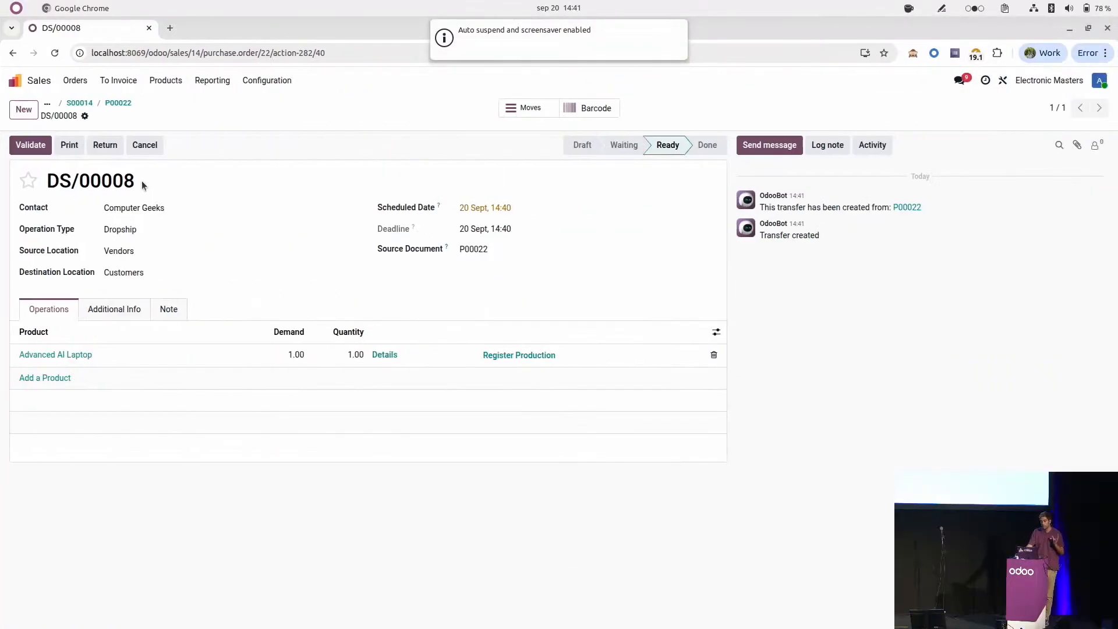
drag(141, 180, 64, 189)
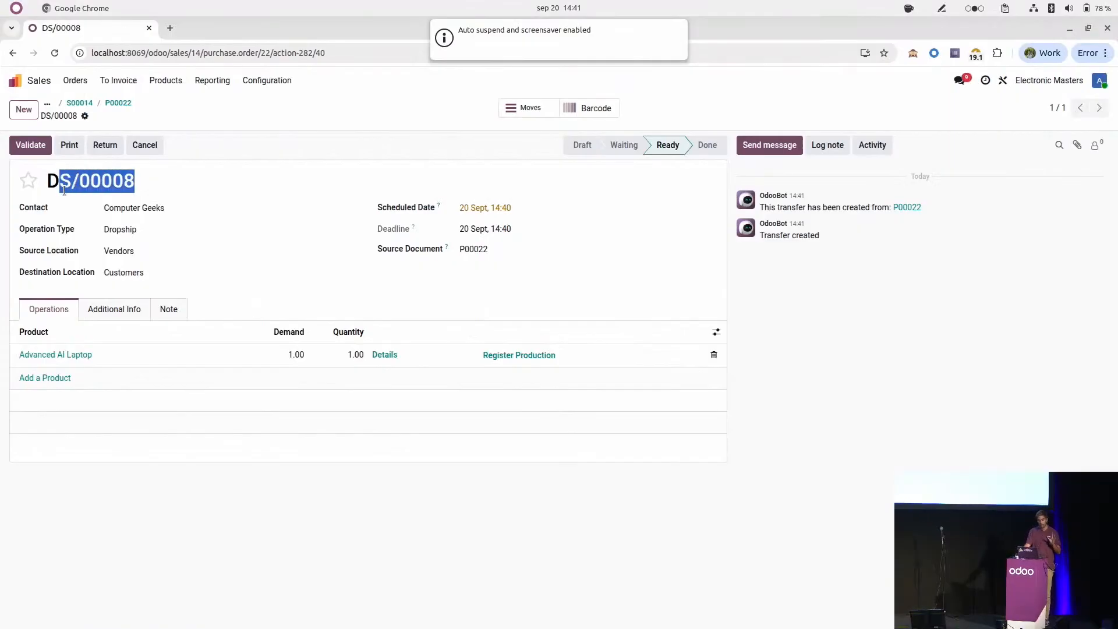
click(118, 103)
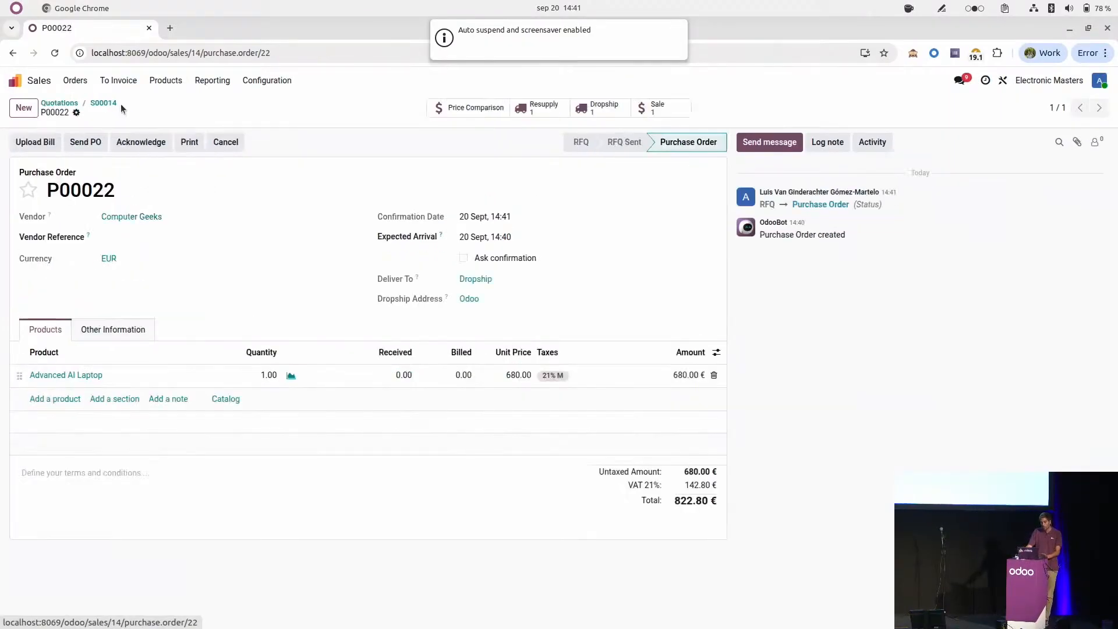
click(546, 110)
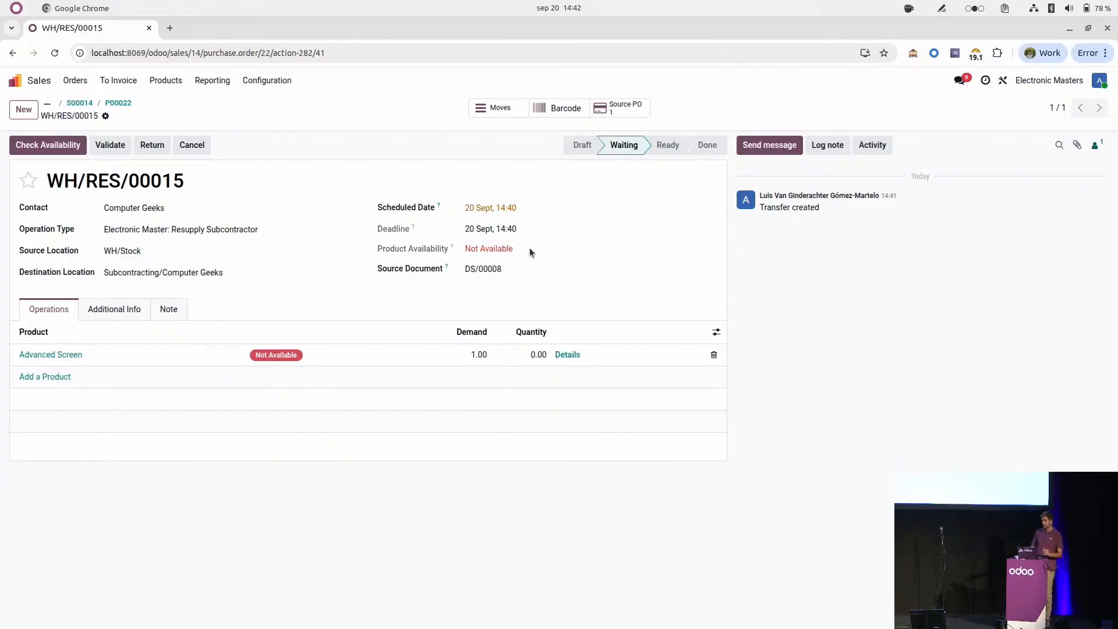
click(282, 362)
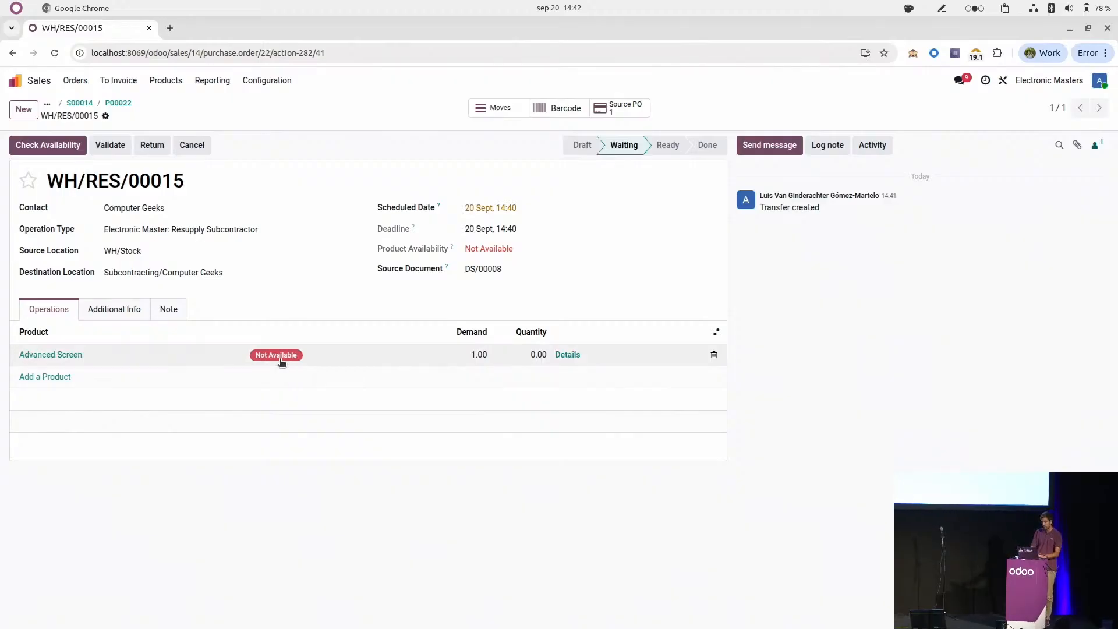
click(120, 103)
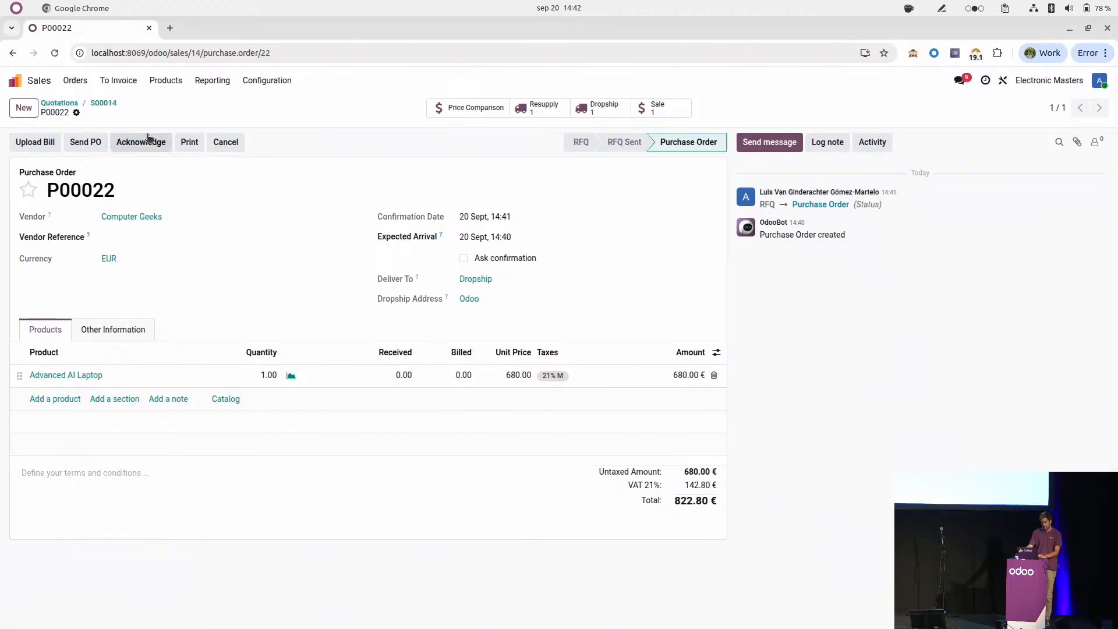
Step: Duplicate the browser tab of the resupply transfer and open the Purchase app's requests for quotation in the copy
click(514, 112)
right_click(64, 27)
click(145, 142)
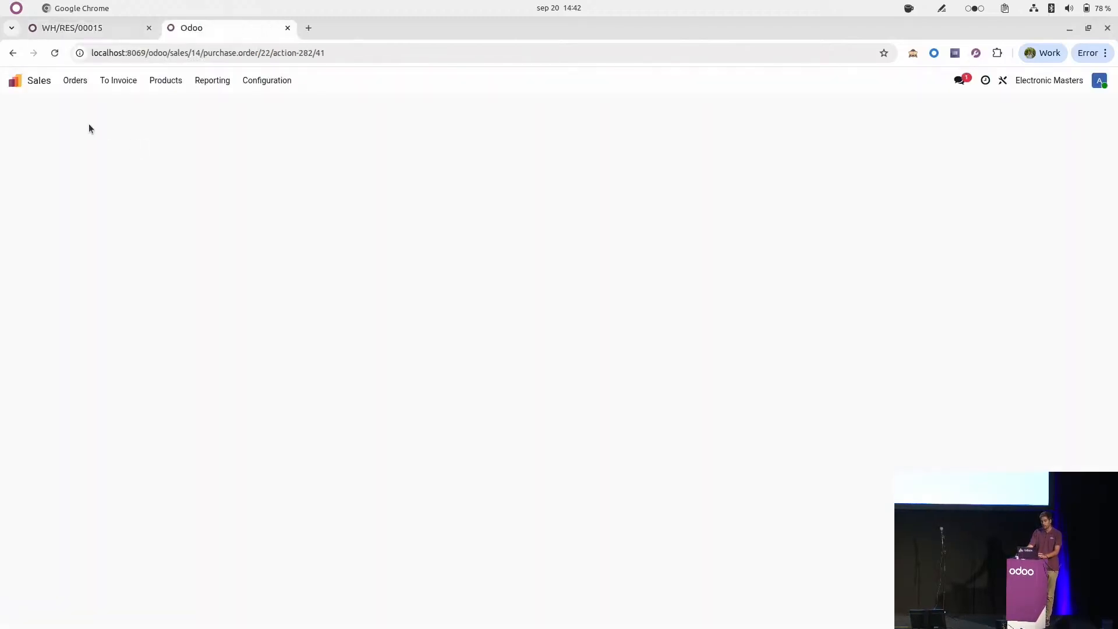
click(16, 81)
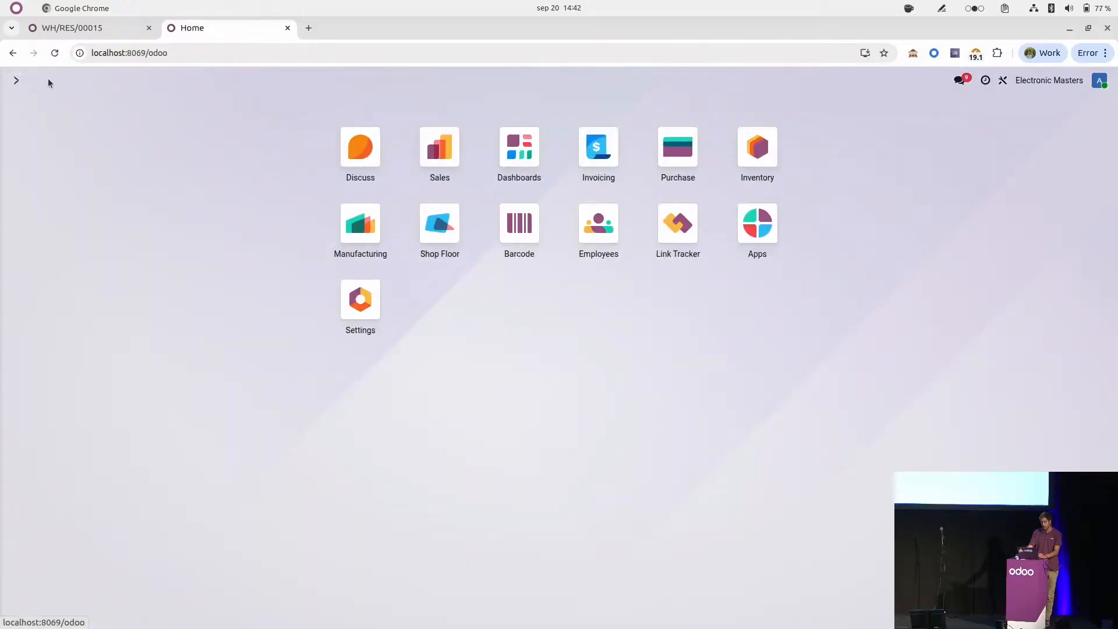
click(667, 153)
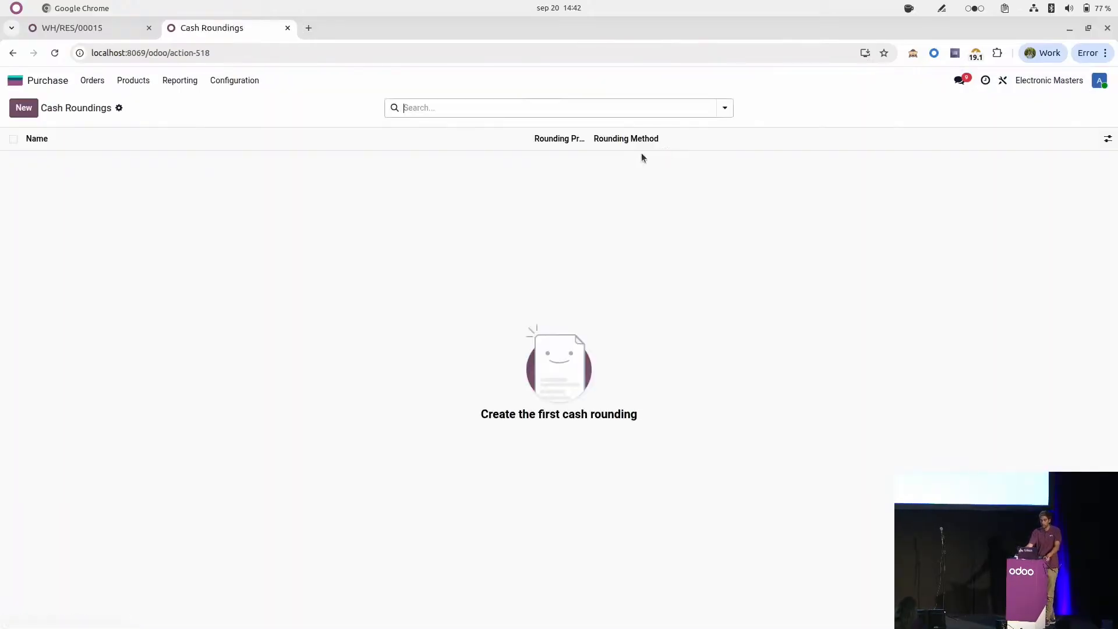
click(10, 84)
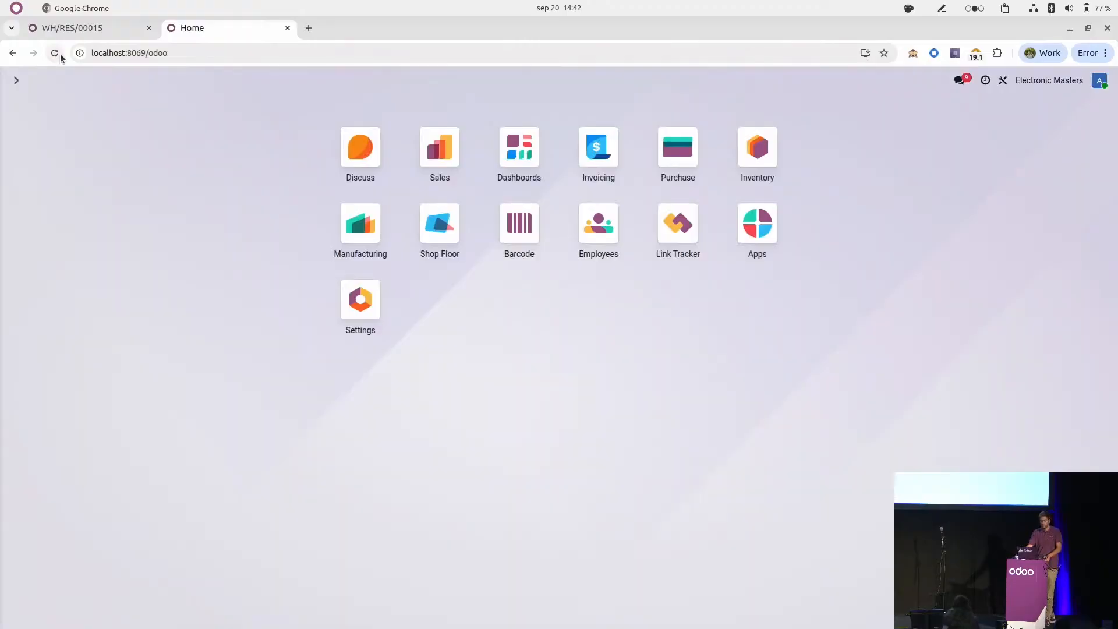
click(54, 53)
click(737, 156)
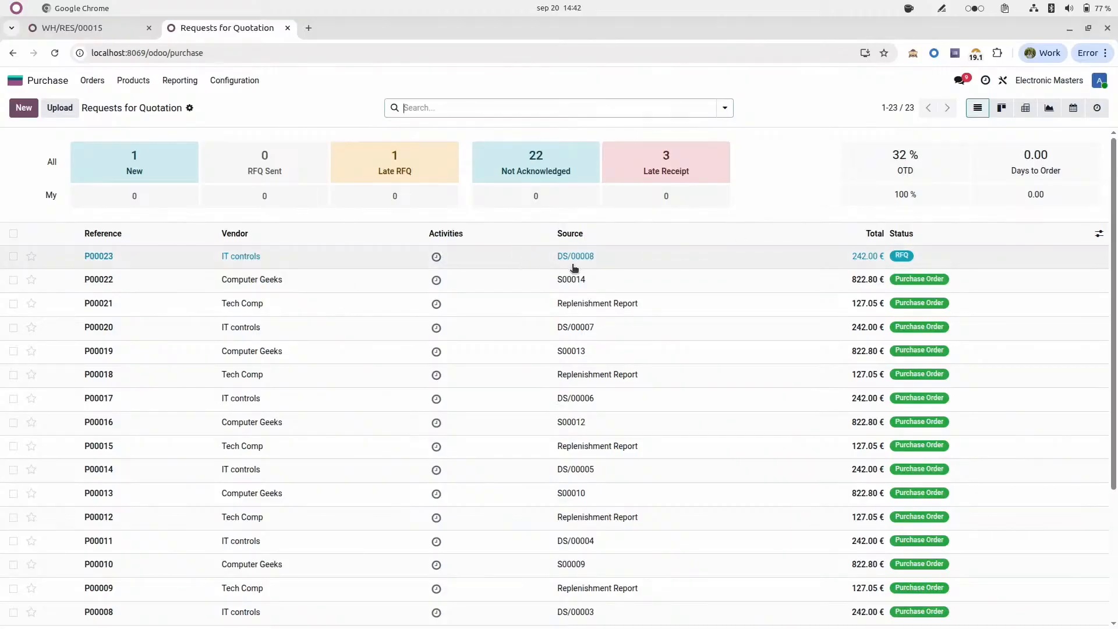
Step: Check the laptop's dropship transfer reference in the original tab, then open the IT controls request for quotation with that source
click(98, 28)
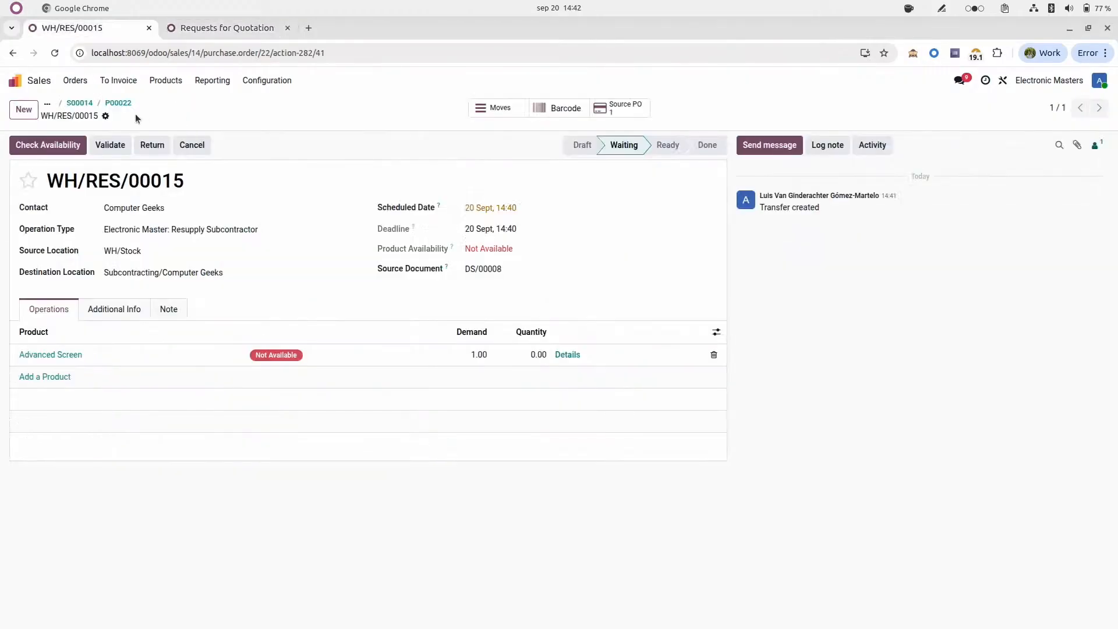
click(119, 102)
click(601, 116)
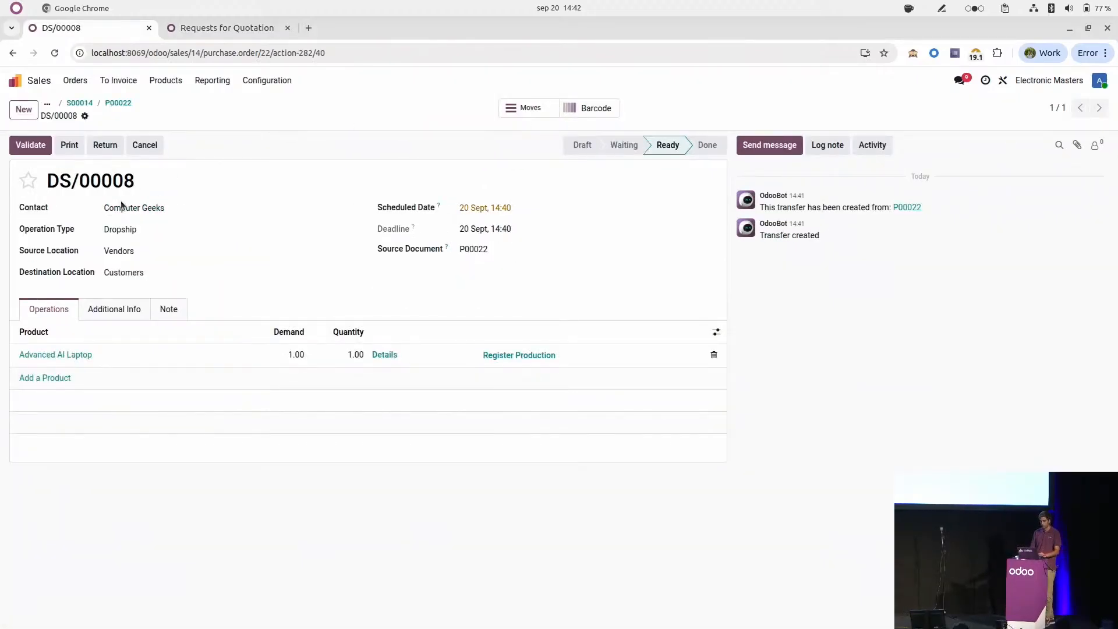
click(243, 33)
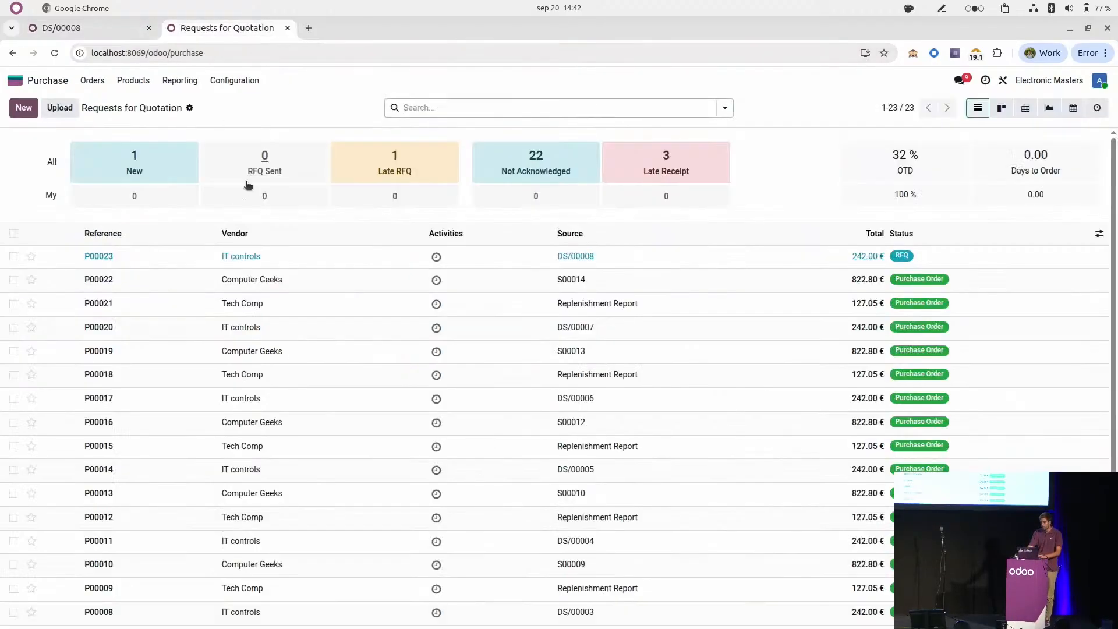
click(609, 261)
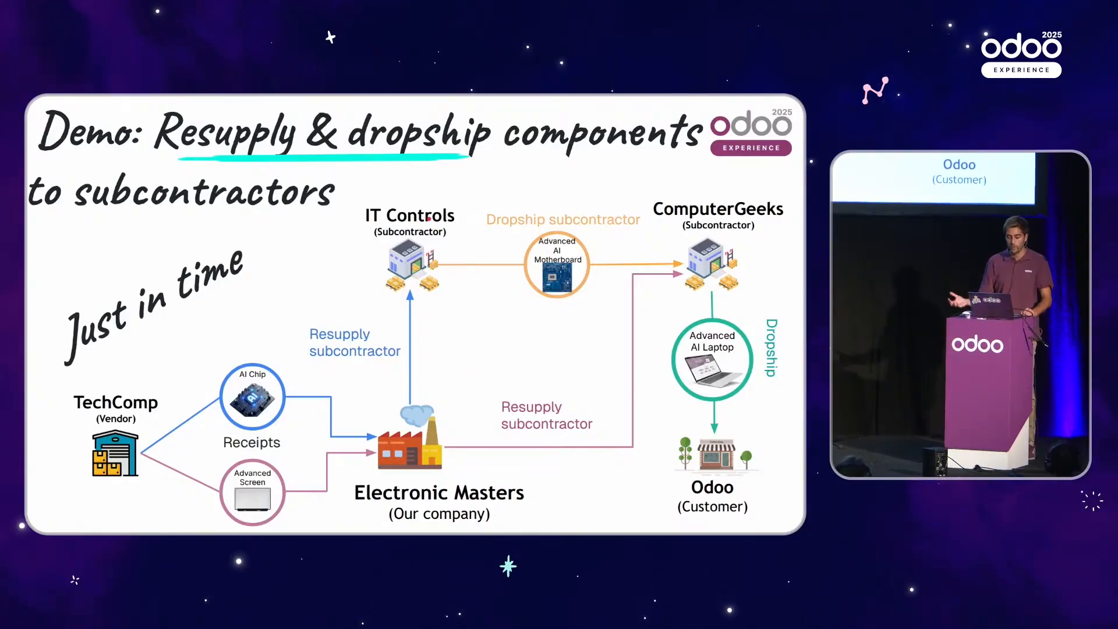
Step: Check the components in the production registration of the laptop's dropship transfer, then return to the Computer Geeks purchase order
key(ctrl+alt+Right)
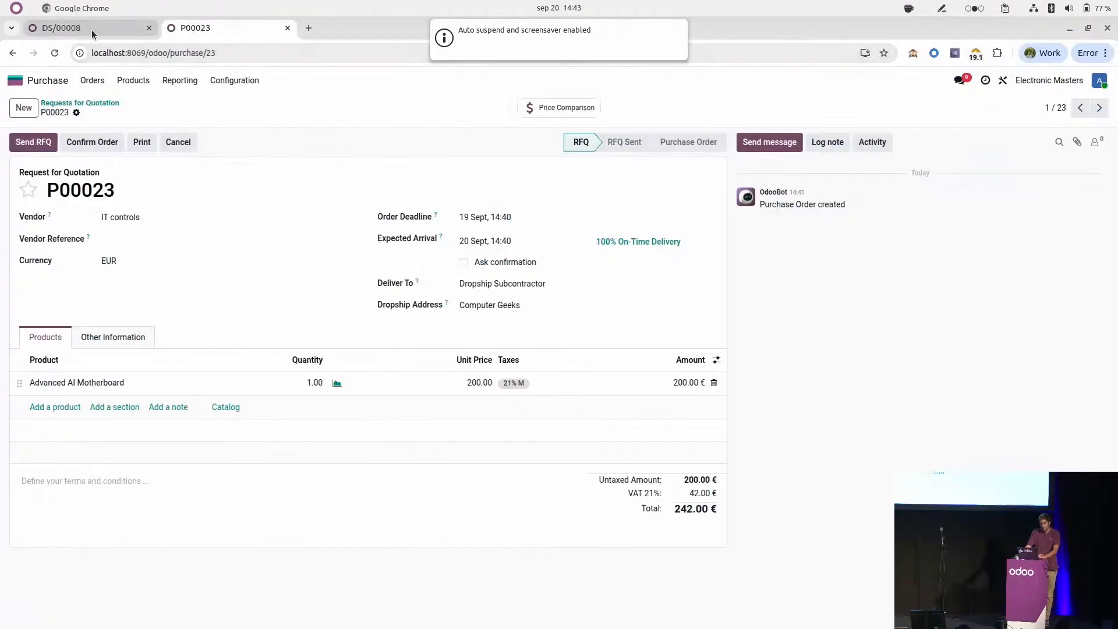
click(90, 112)
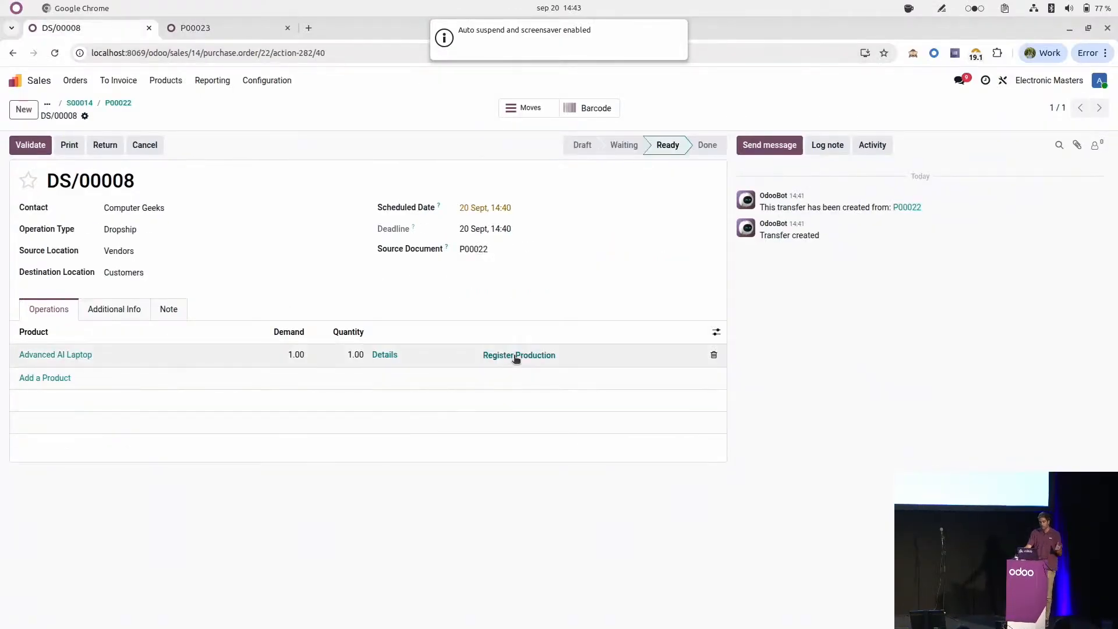
click(514, 357)
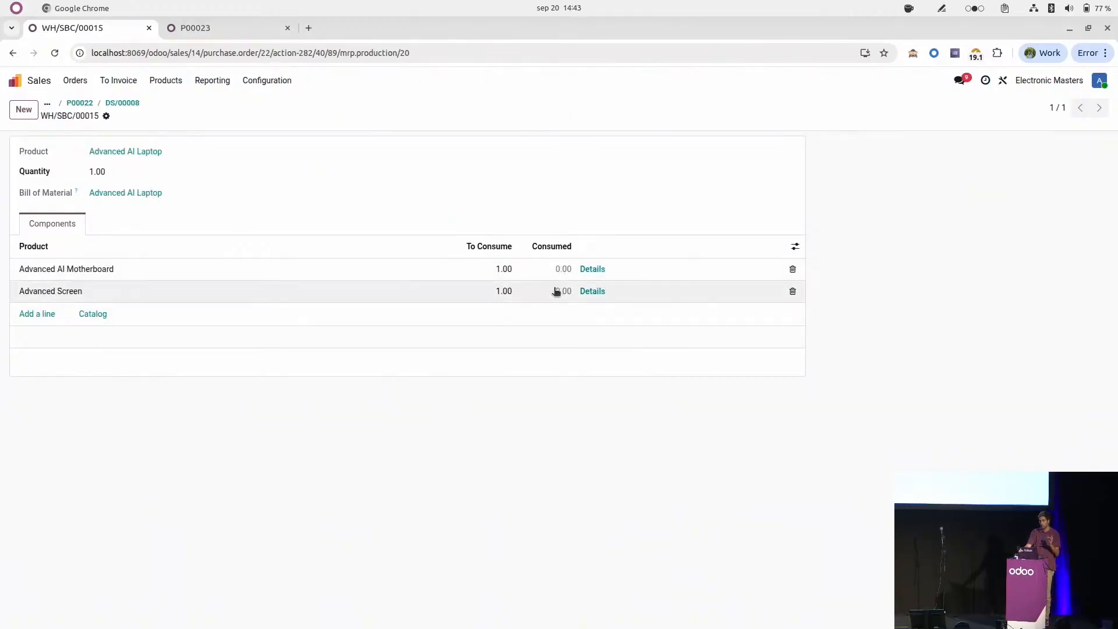
click(123, 103)
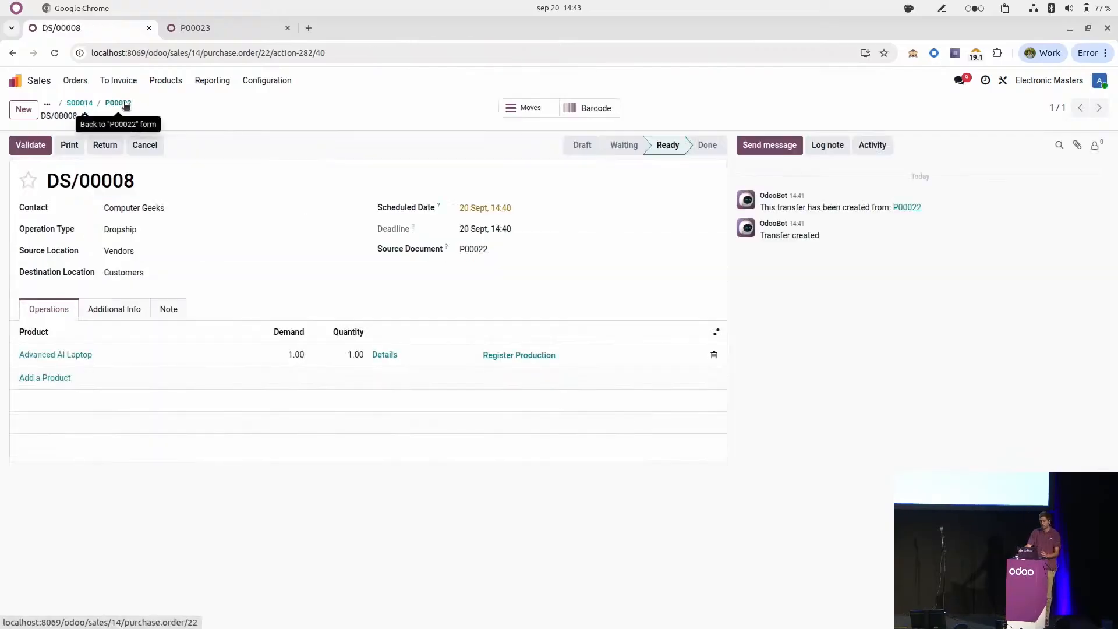
click(123, 103)
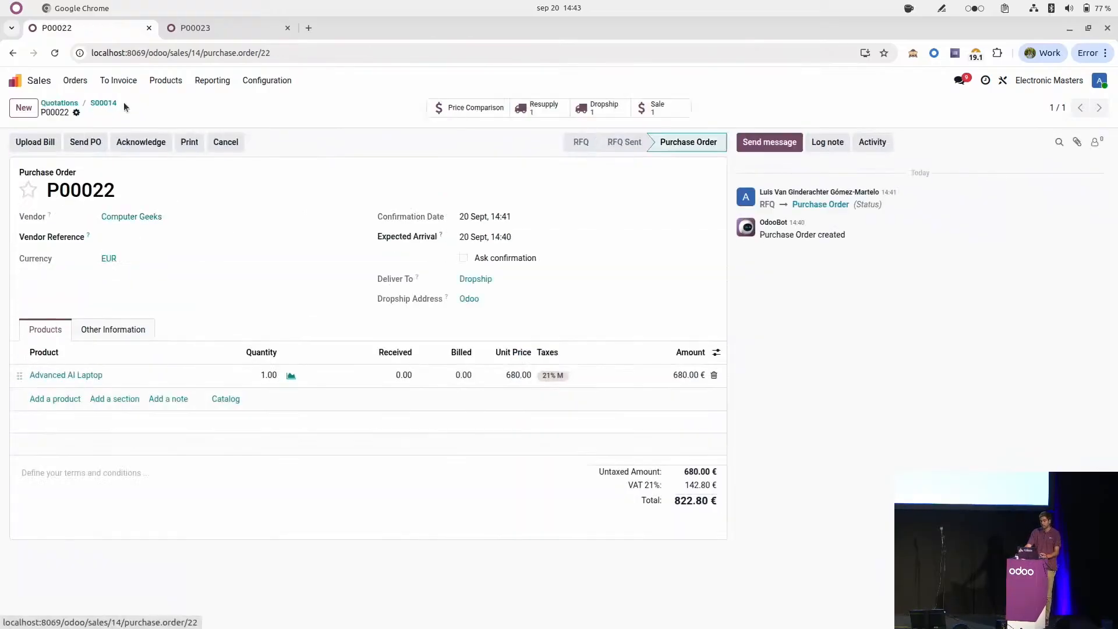
Step: Confirm the IT controls request for quotation for the Advanced AI Motherboard and open its dropship transfer
click(205, 34)
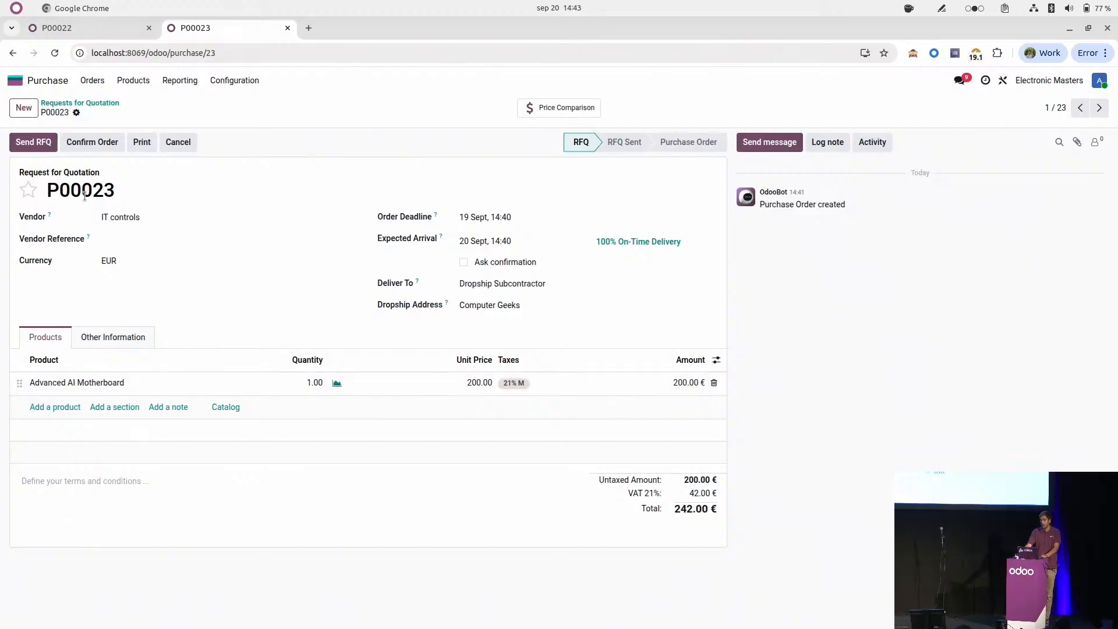
click(80, 145)
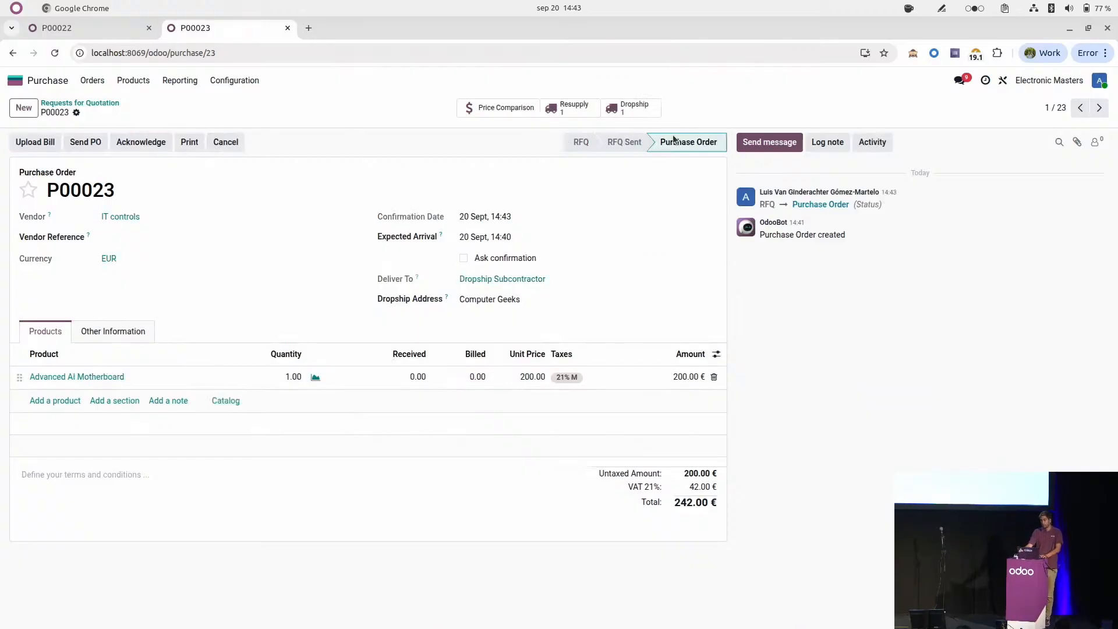
click(646, 116)
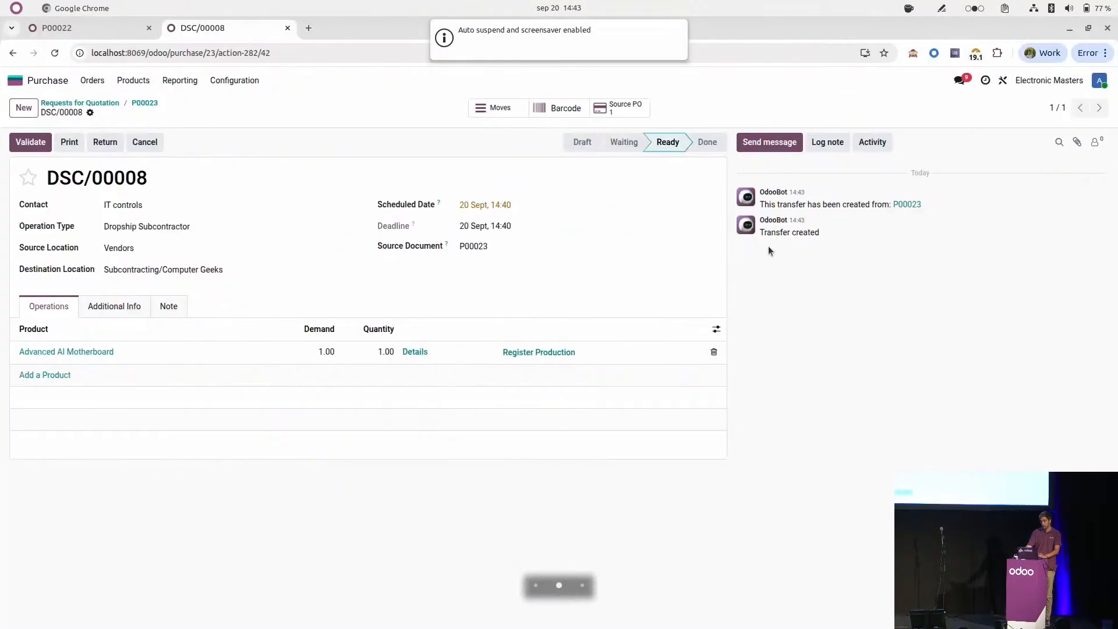
Step: Check the components in the motherboard's production registration, then open the resupply transfer of the IT controls purchase order
click(553, 353)
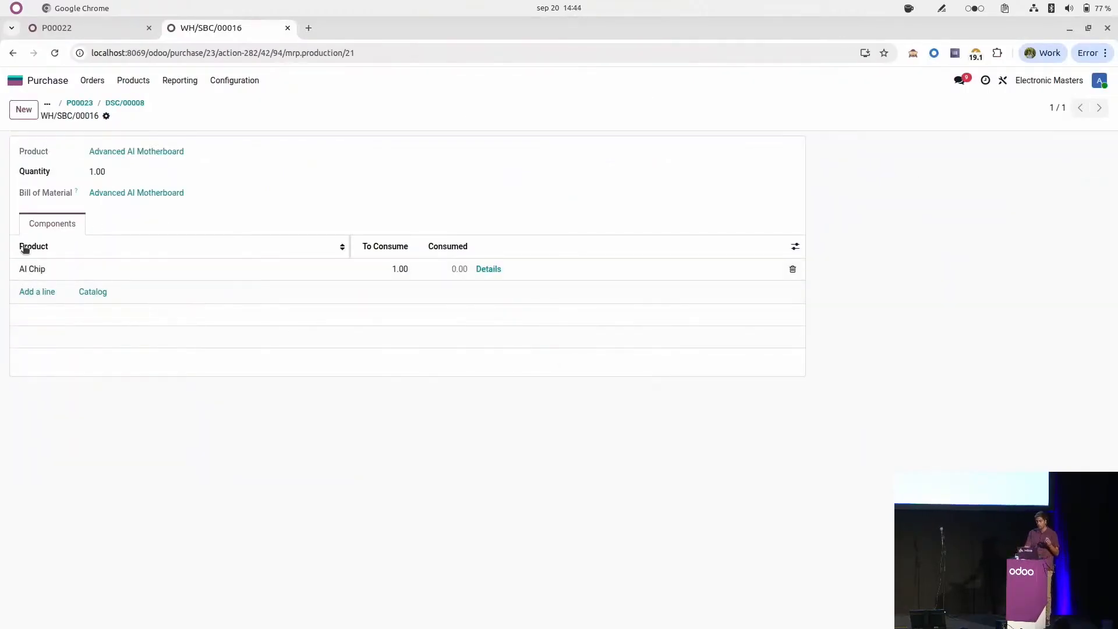
click(126, 103)
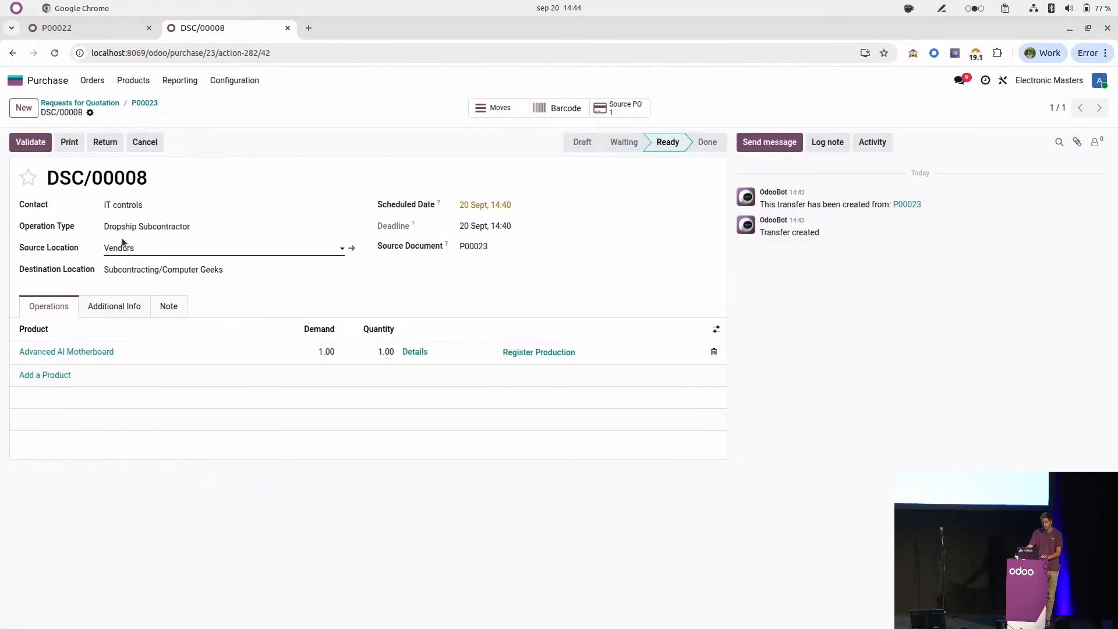
click(145, 103)
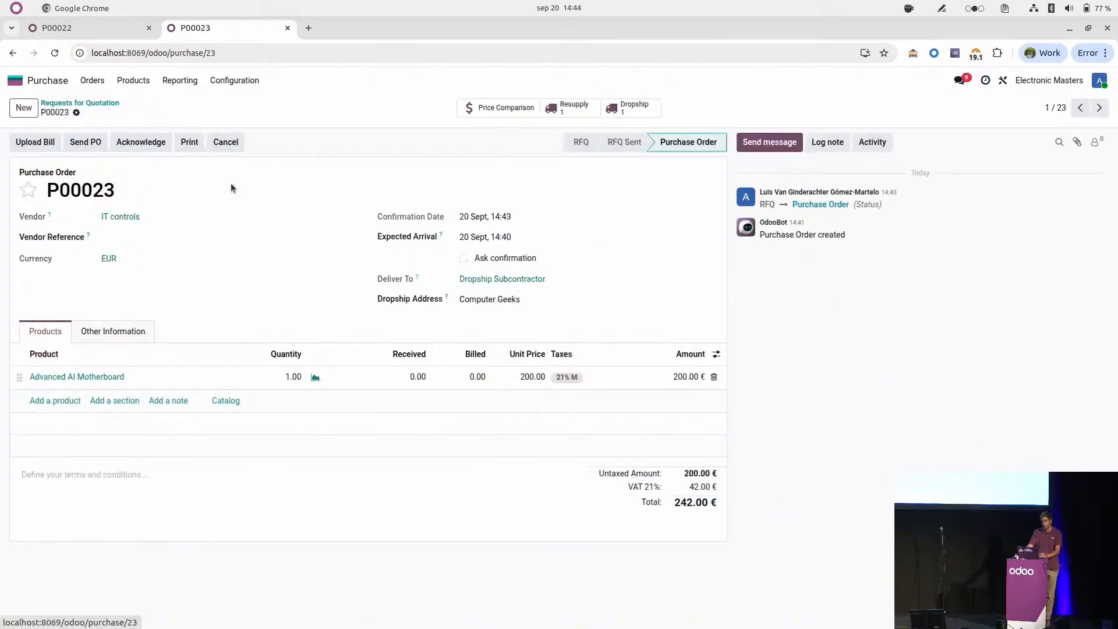
click(579, 110)
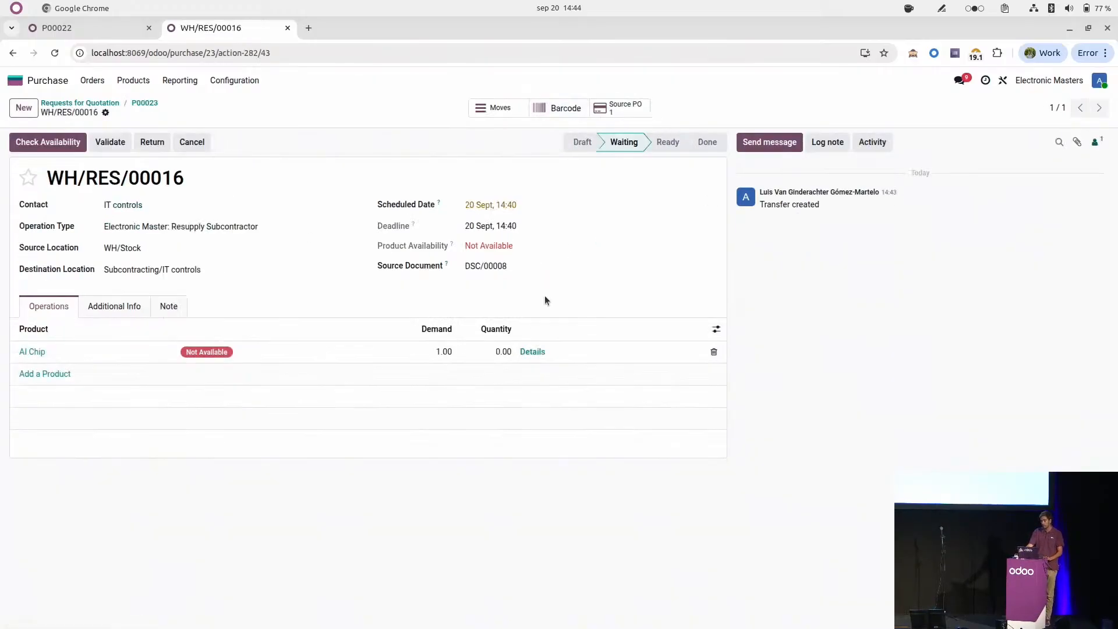
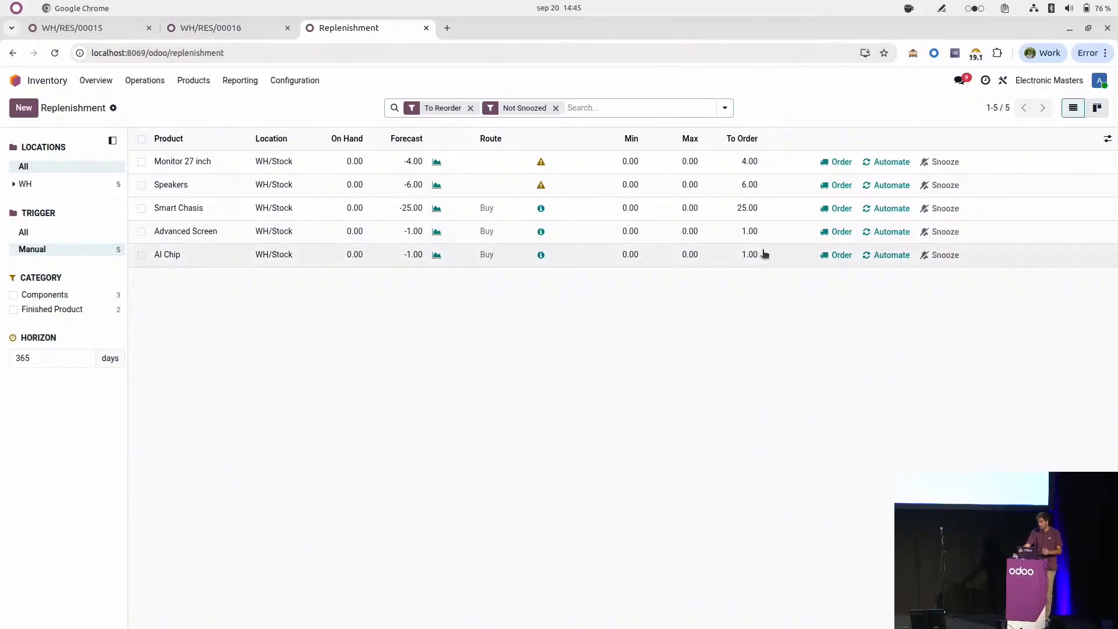
Step: Order the Advanced Screen and the AI Chip from the replenishment list, then open the generated request for quotation
click(829, 233)
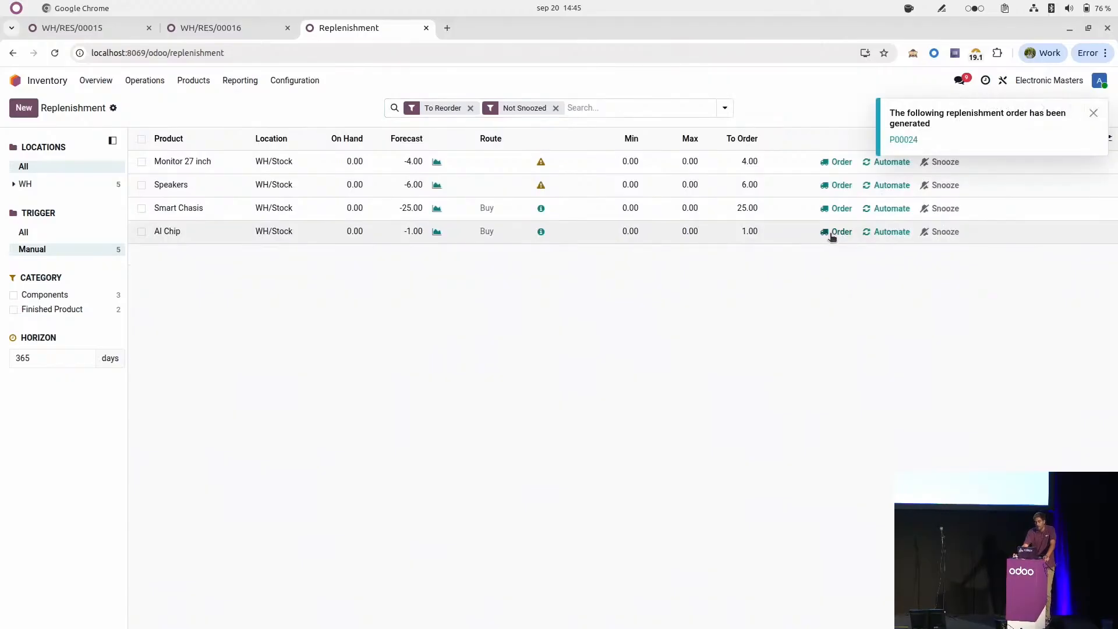
click(827, 233)
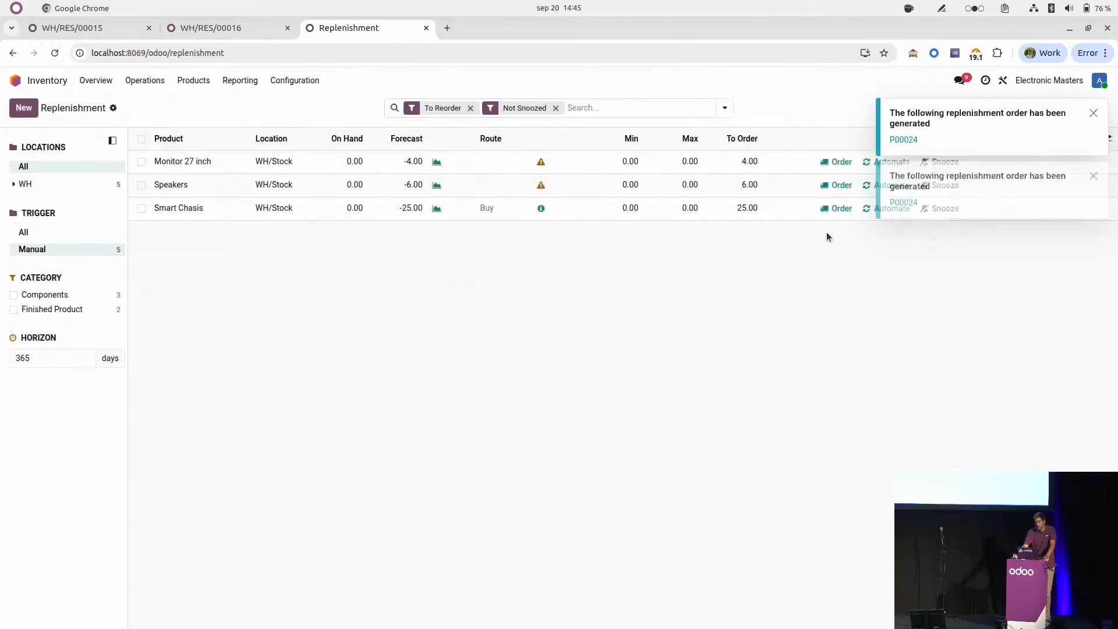
click(903, 140)
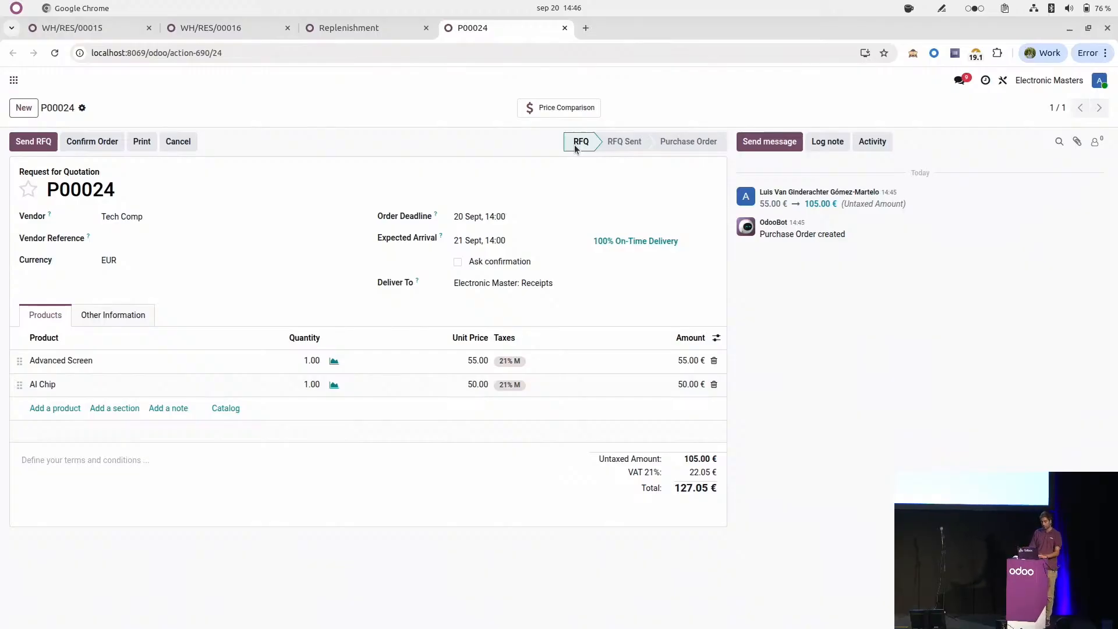
Step: Confirm the Tech Comp order for the Advanced Screen and AI Chip, and validate its receipt
click(107, 143)
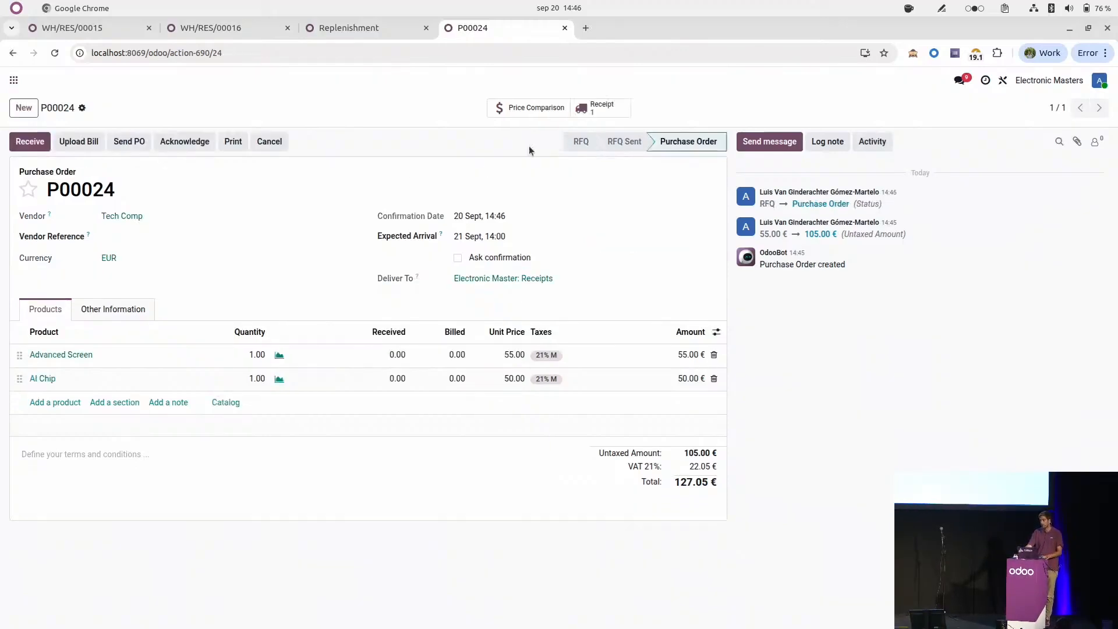
click(586, 118)
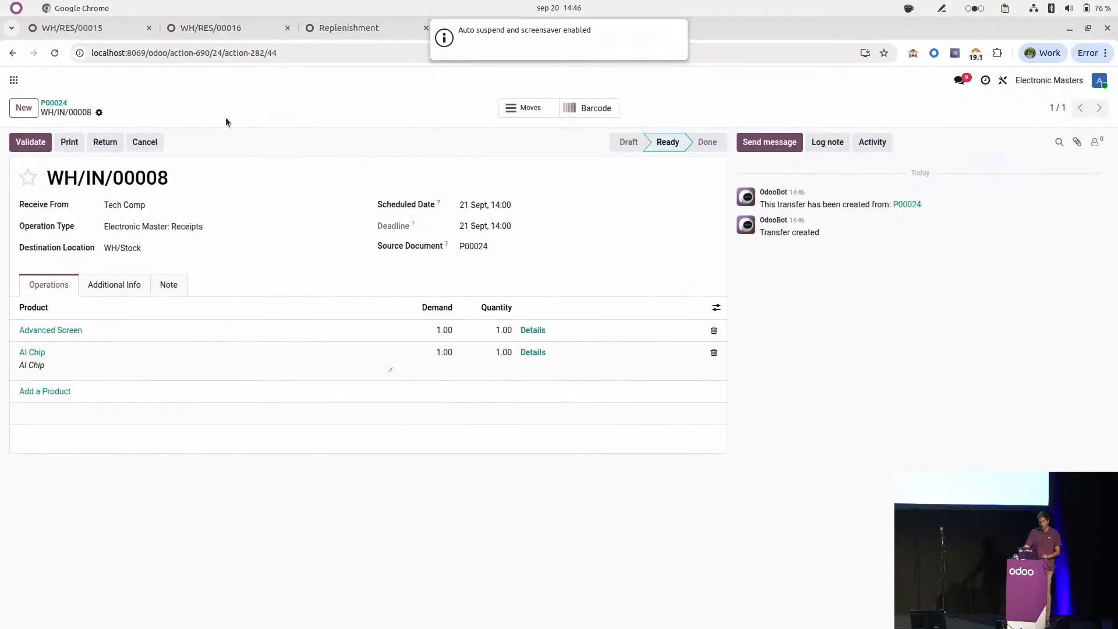
click(28, 144)
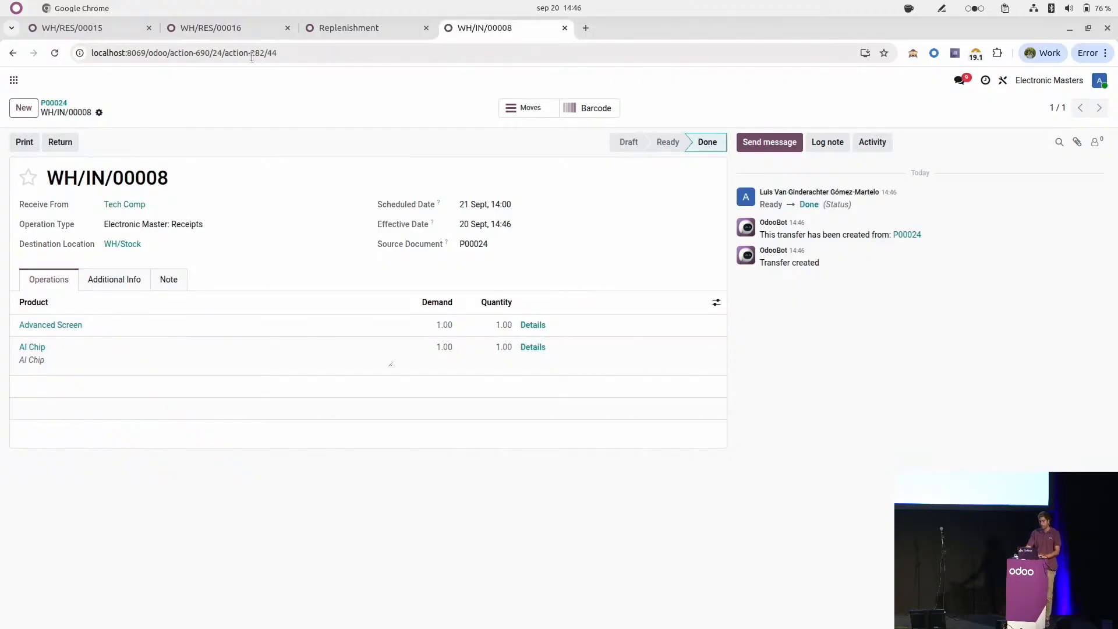
Step: Check availability of the Advanced Screen in the Computer Geeks resupply transfer WH/RES/00015 and validate the transfer
click(58, 29)
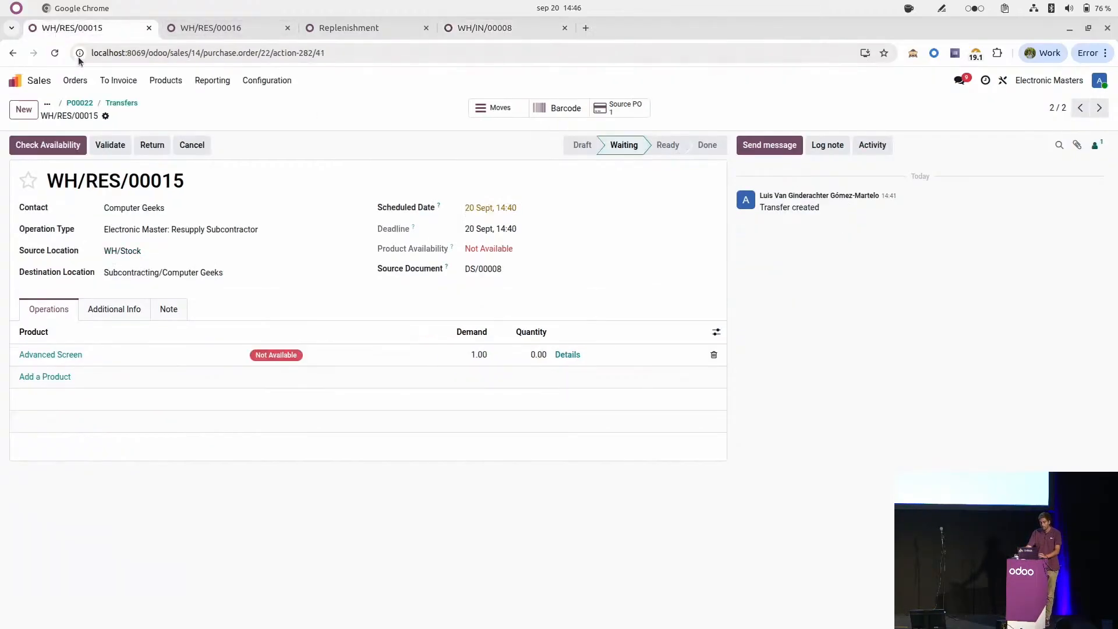
click(37, 152)
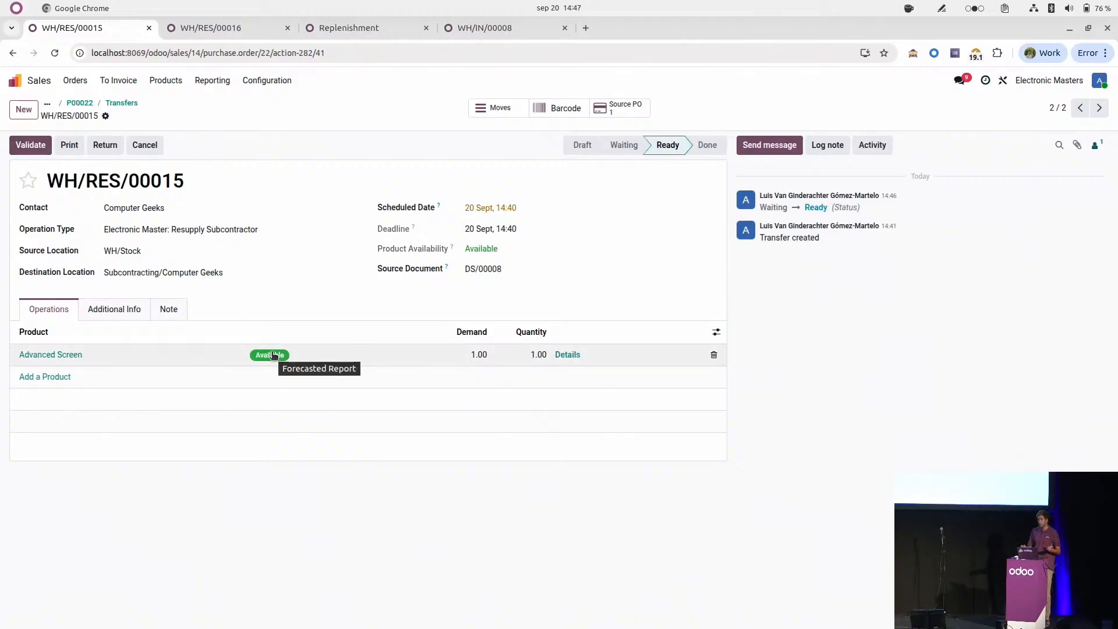
click(45, 152)
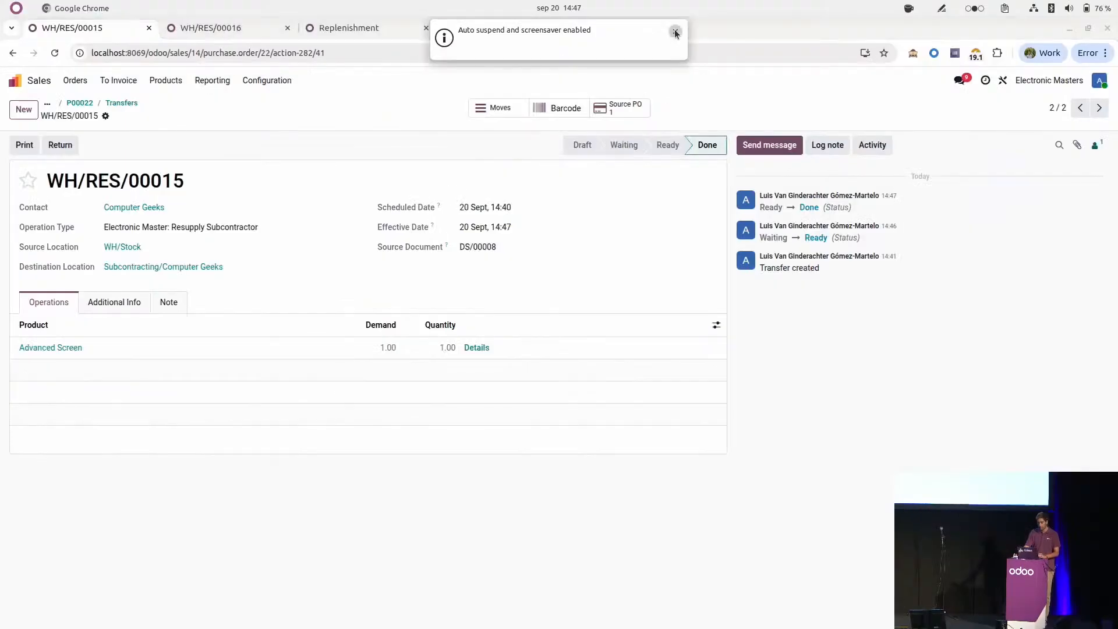
Step: Check availability of the AI Chip in the IT controls resupply transfer WH/RES/00016 and validate the transfer
click(198, 113)
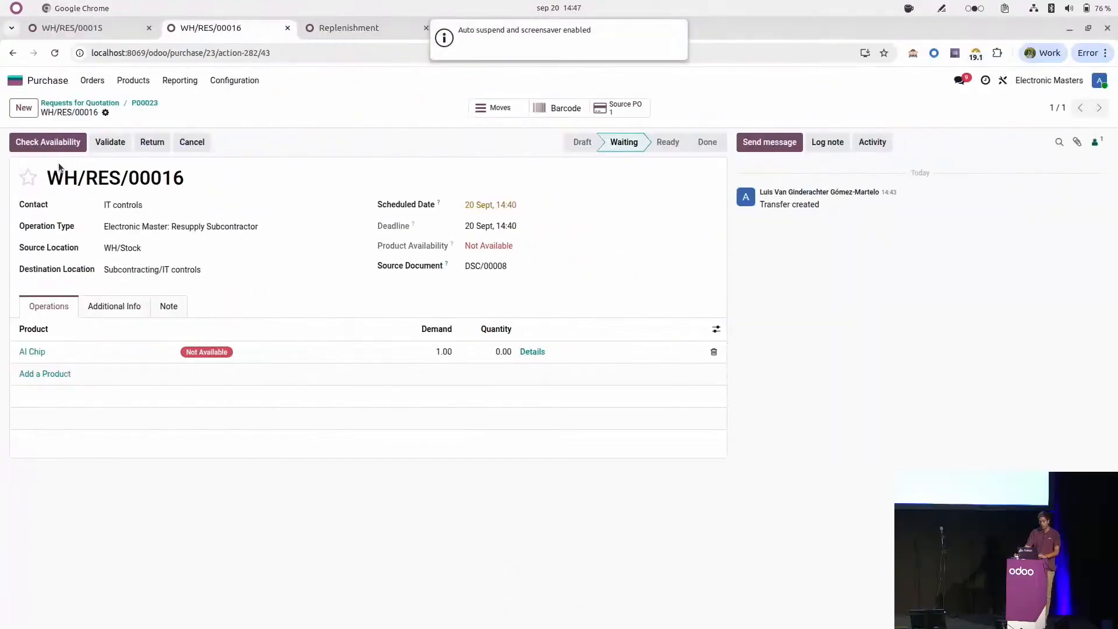
click(50, 149)
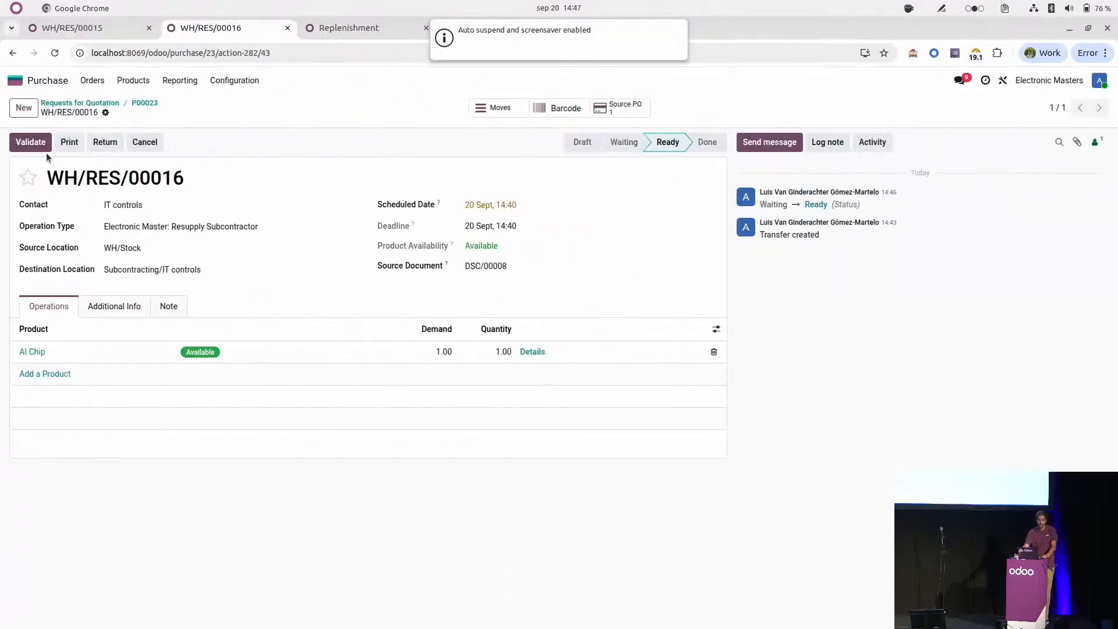
click(787, 147)
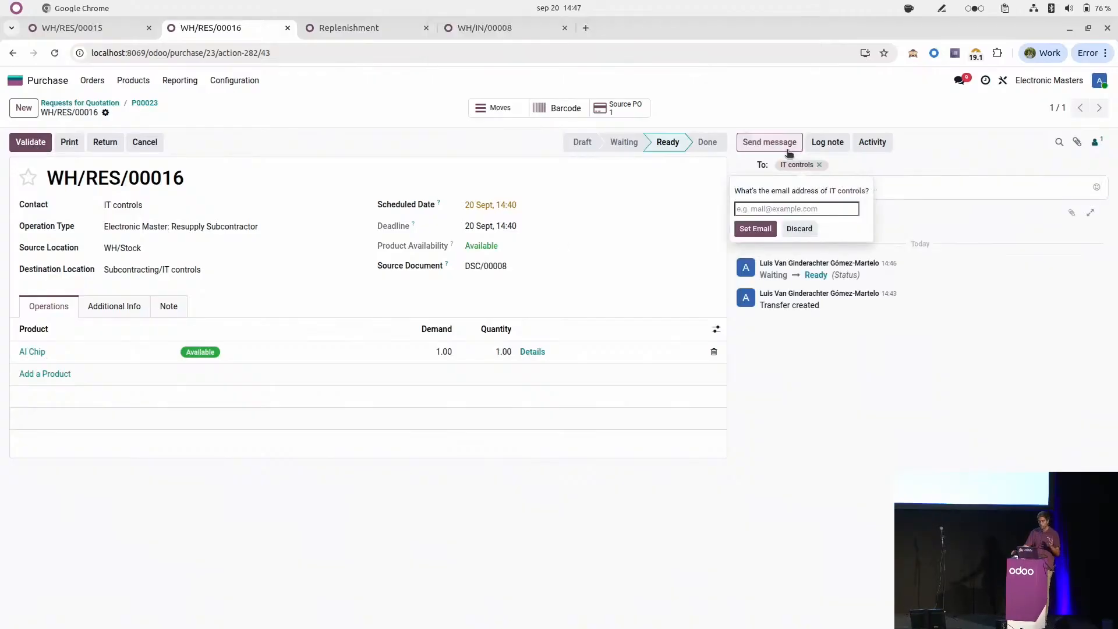
click(929, 303)
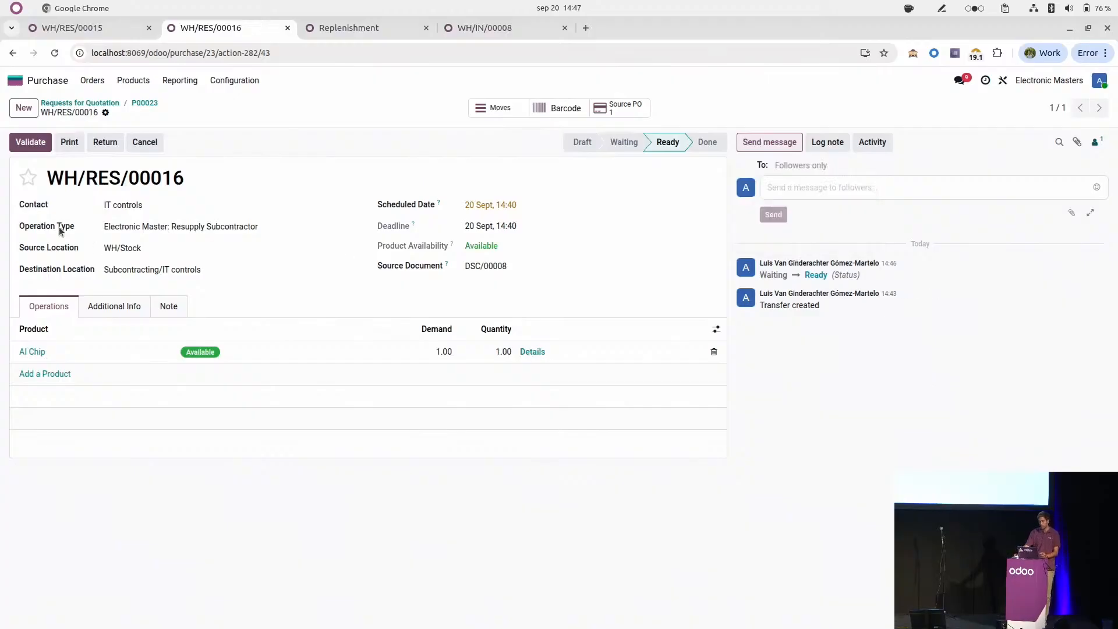
click(32, 145)
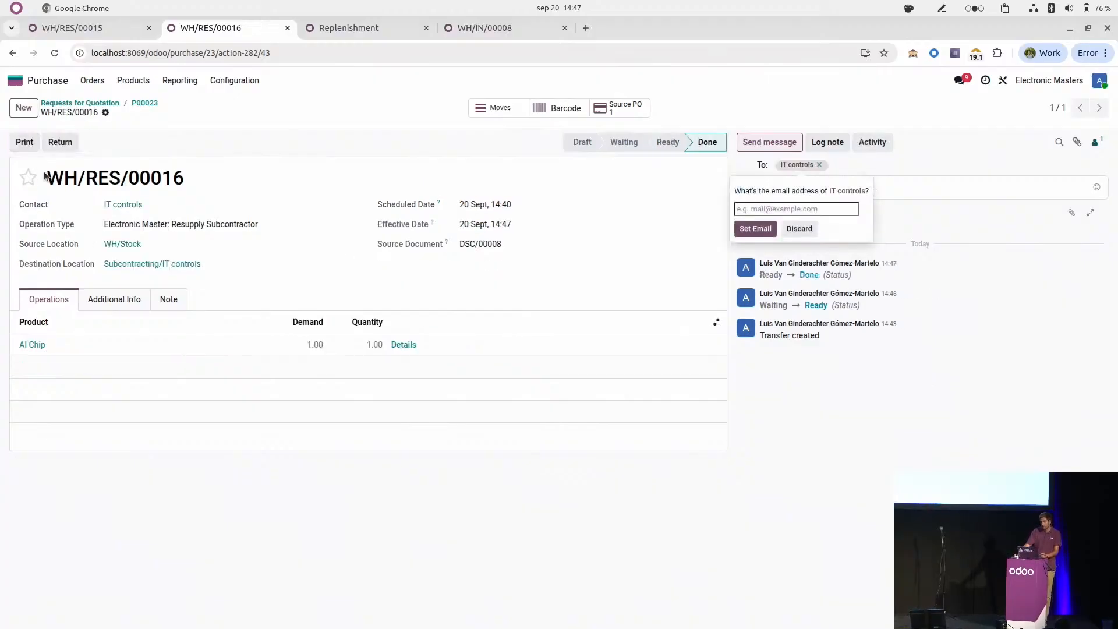
click(798, 228)
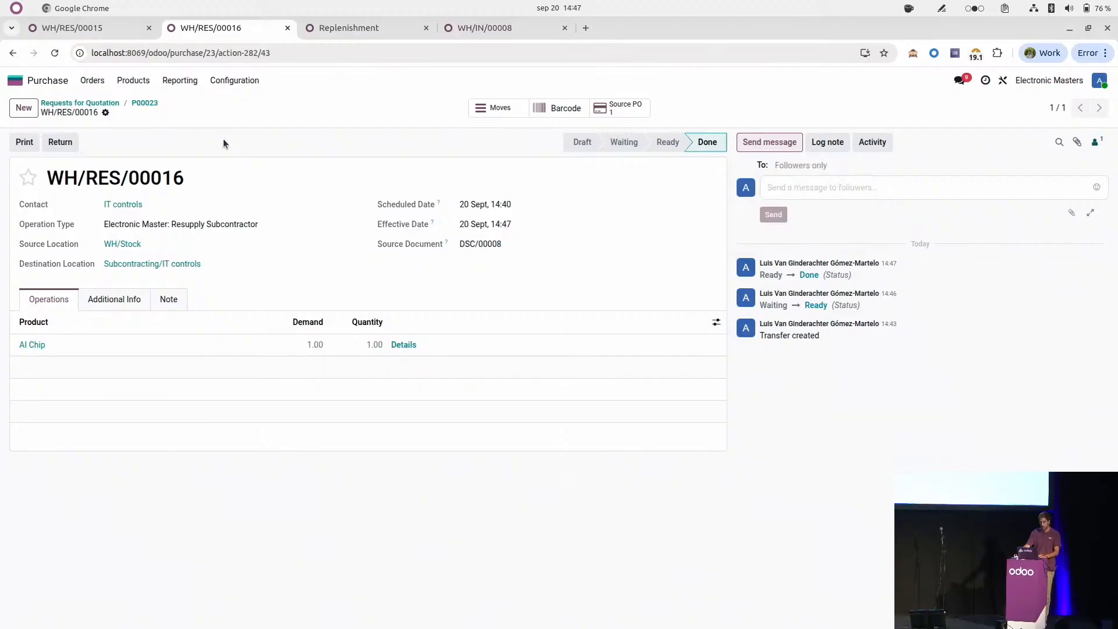
Step: Return to the IT controls purchase order P00023 and review the resupply and dropship flow on the presentation slide
click(146, 104)
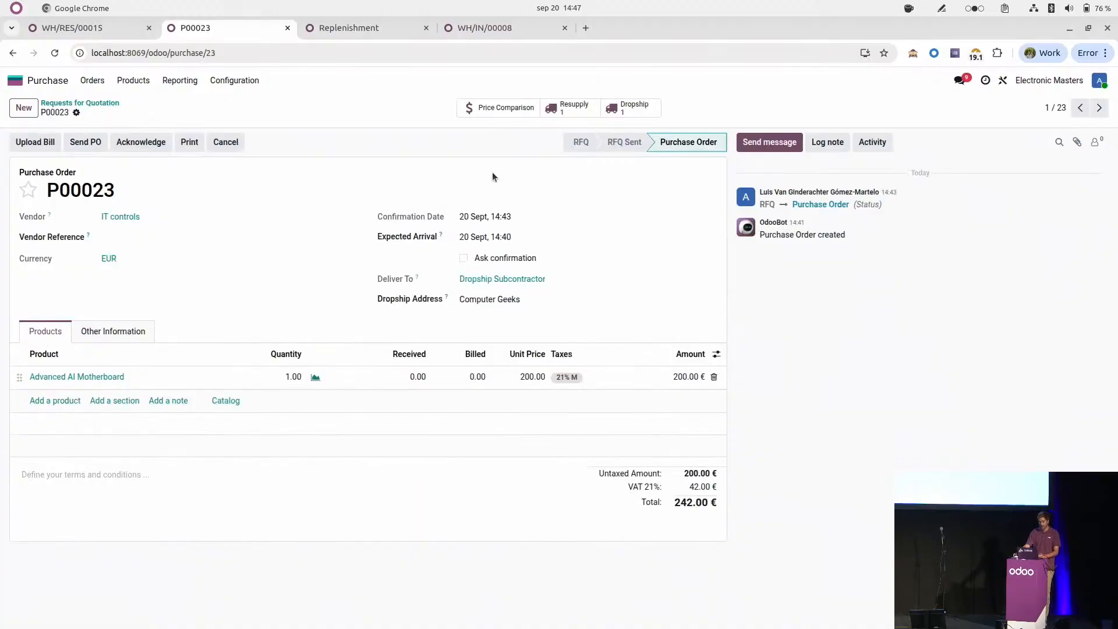
key(ctrl+alt+Right)
key(ctrl+alt+Left)
key(ctrl+alt+Left)
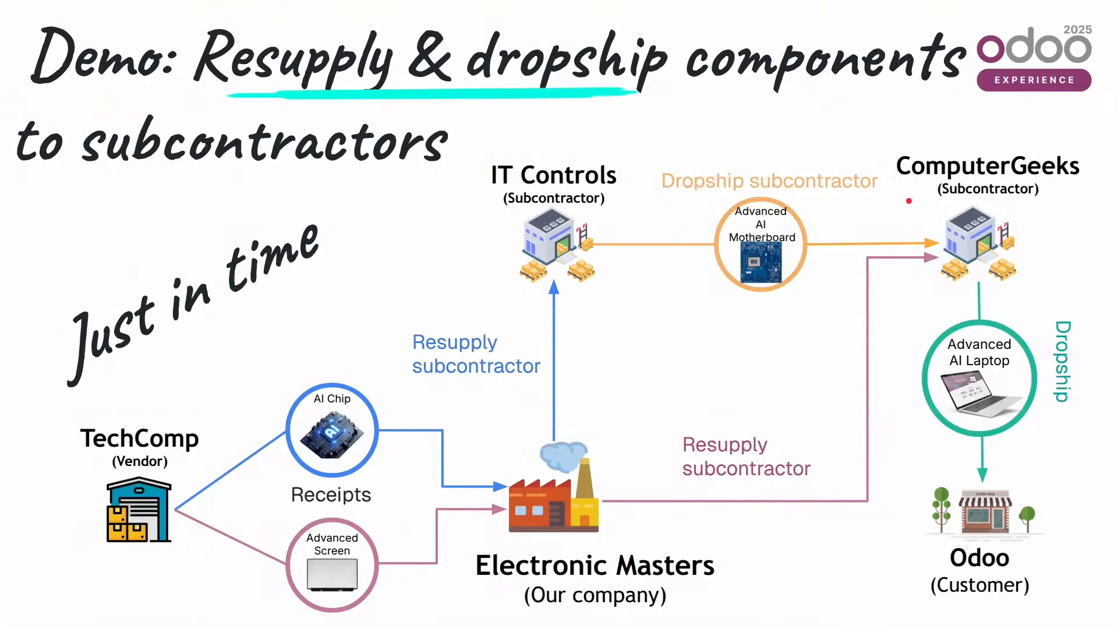
key(ctrl+alt+Right)
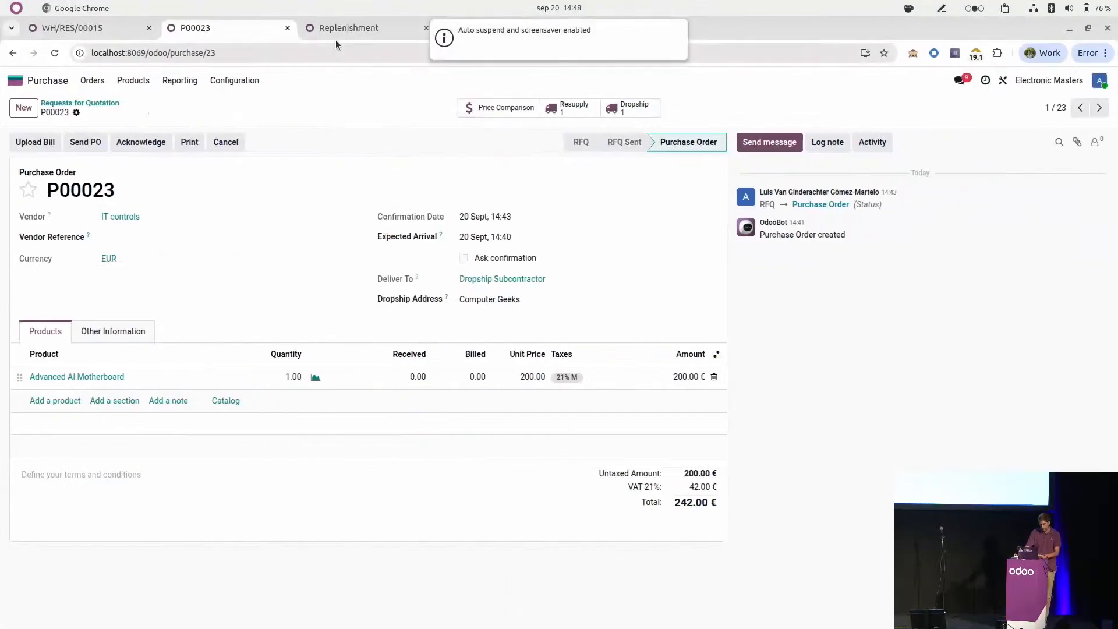
click(350, 29)
click(64, 29)
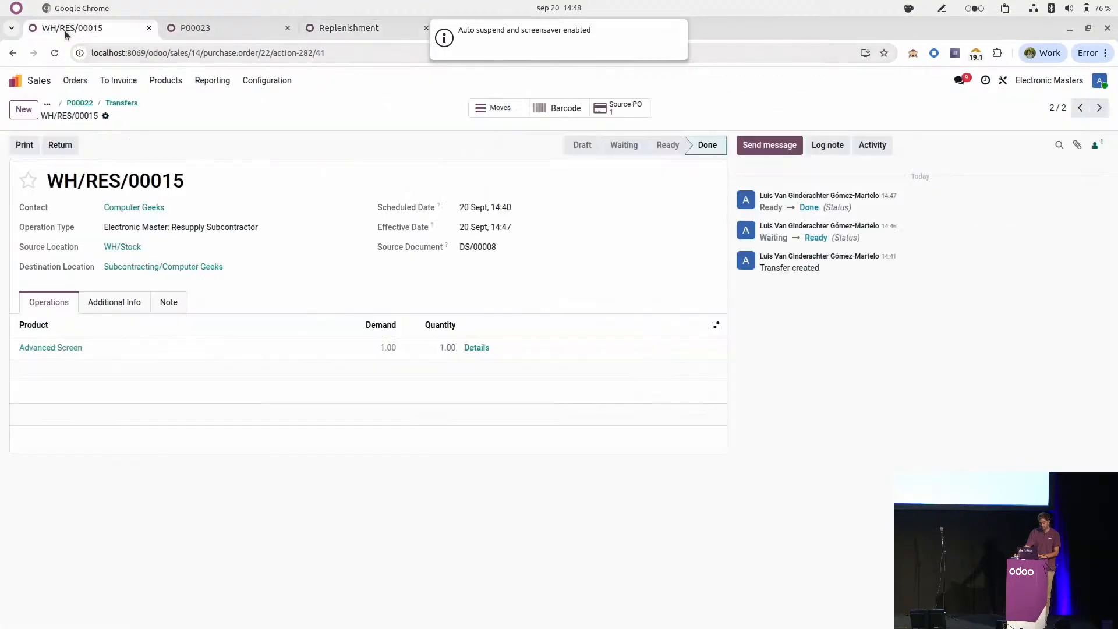
click(200, 29)
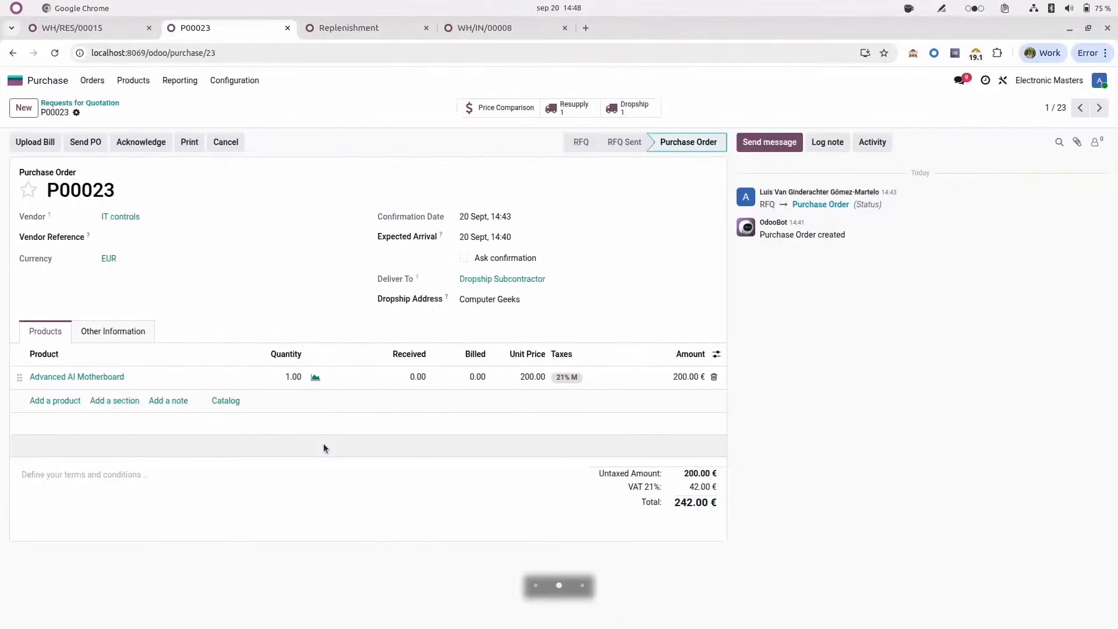
Step: Check the consumed components in the production registration of the Advanced AI Motherboard's dropship transfer, then validate that transfer
click(632, 108)
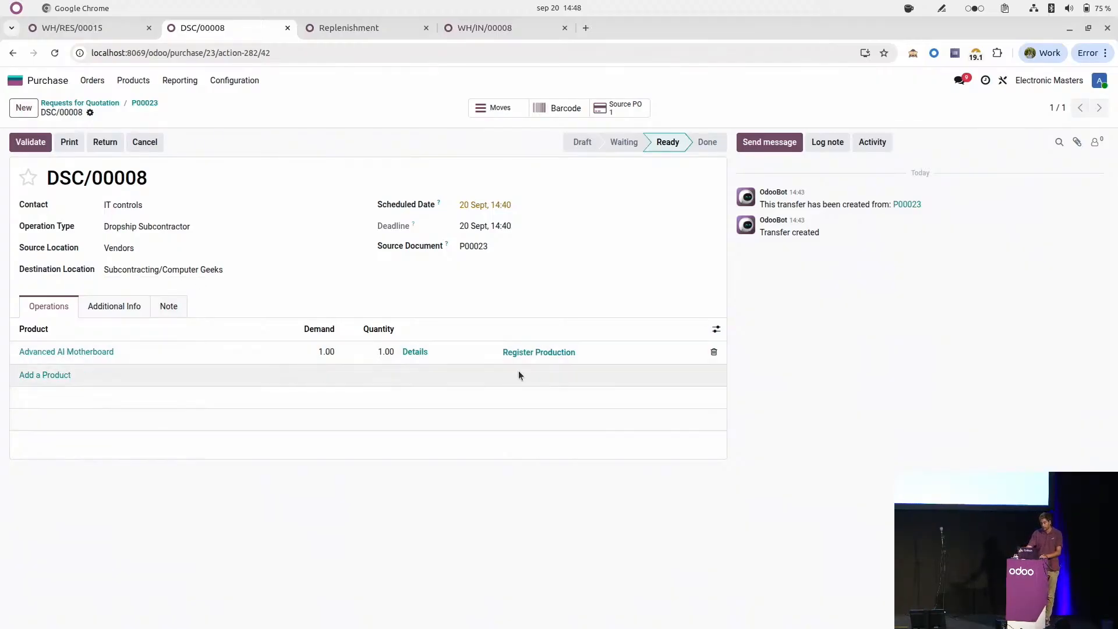
click(539, 352)
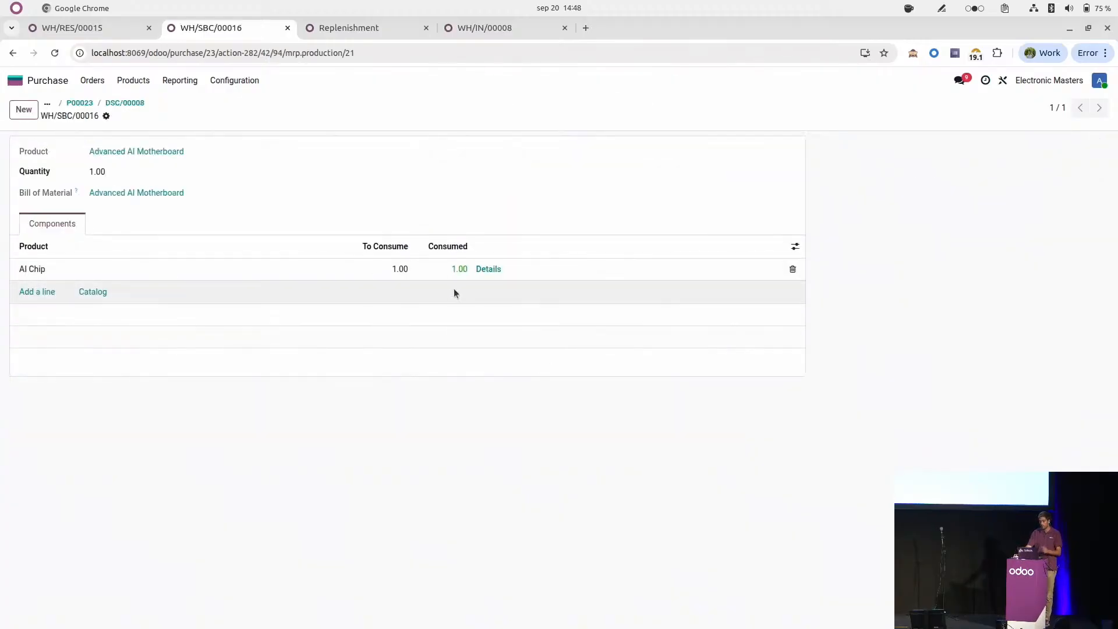
click(119, 104)
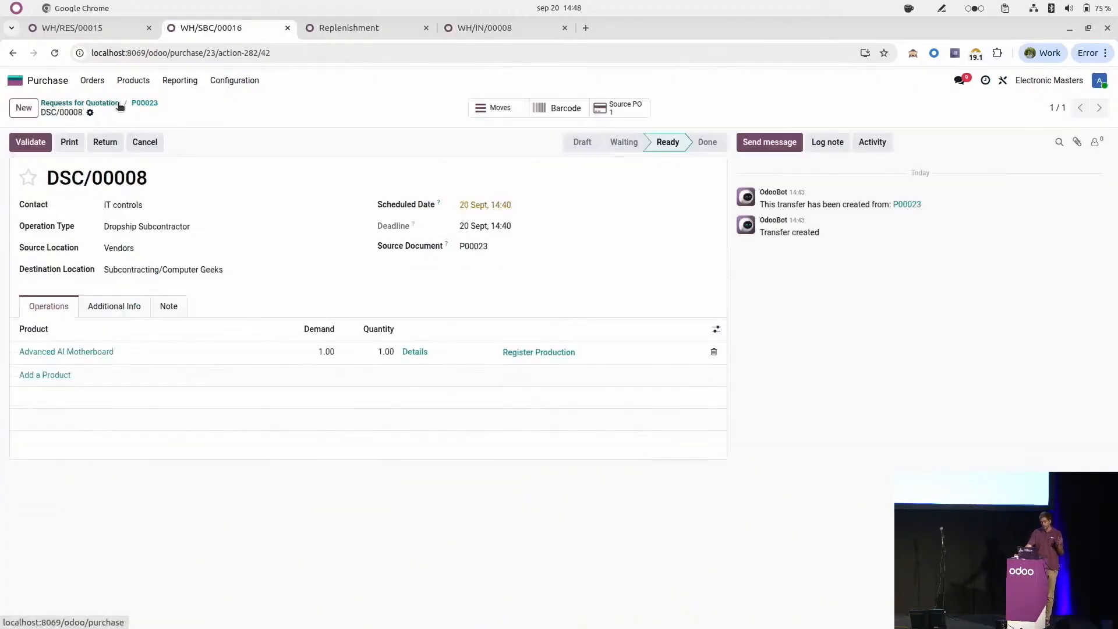
click(30, 143)
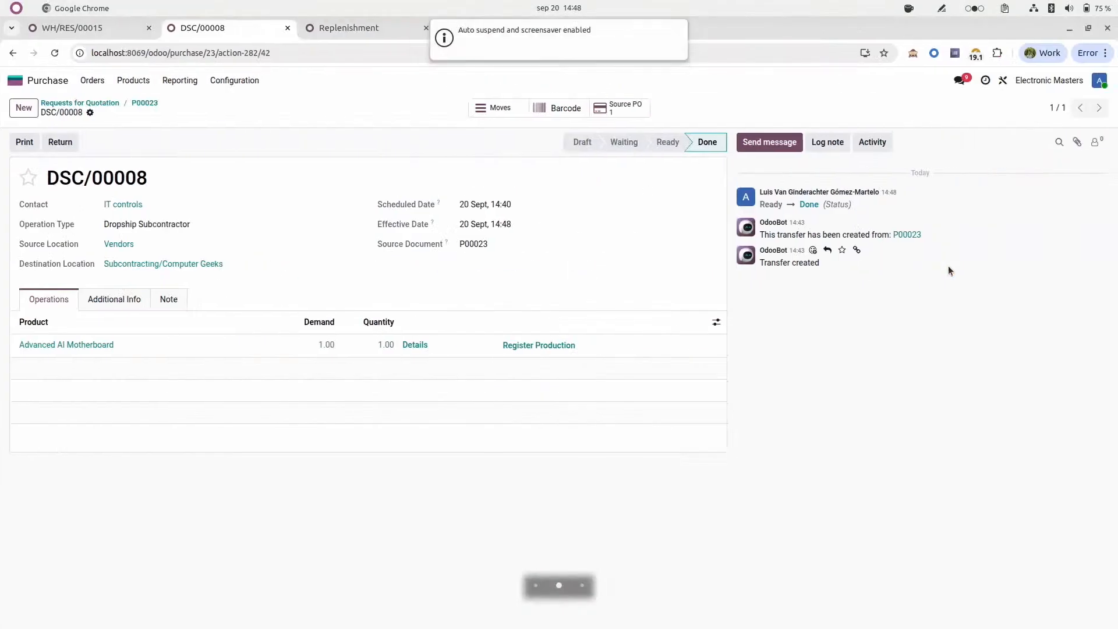
Step: Review the resupply transfers of the Computer Geeks purchase order P00022, then open its dropship transfer for the Advanced AI Laptop
click(102, 29)
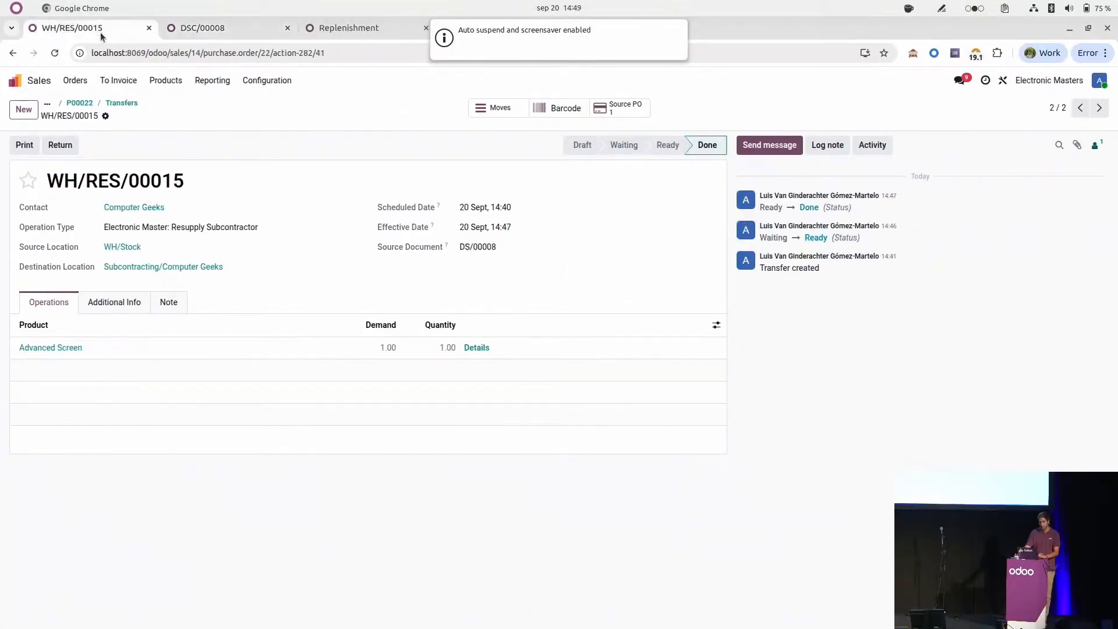
click(125, 105)
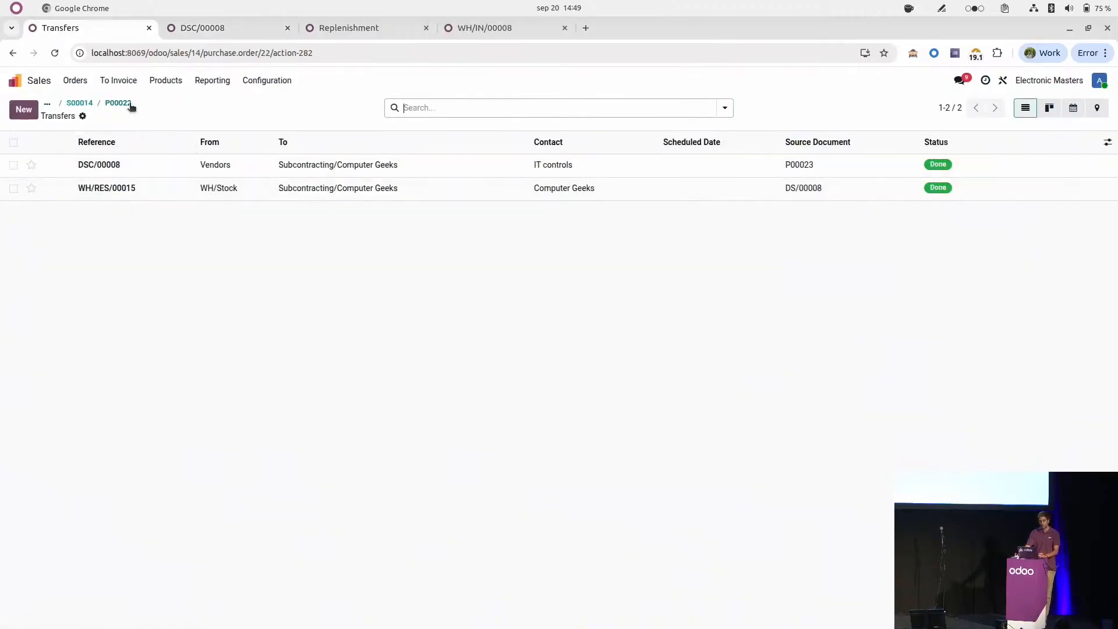
click(128, 104)
click(536, 107)
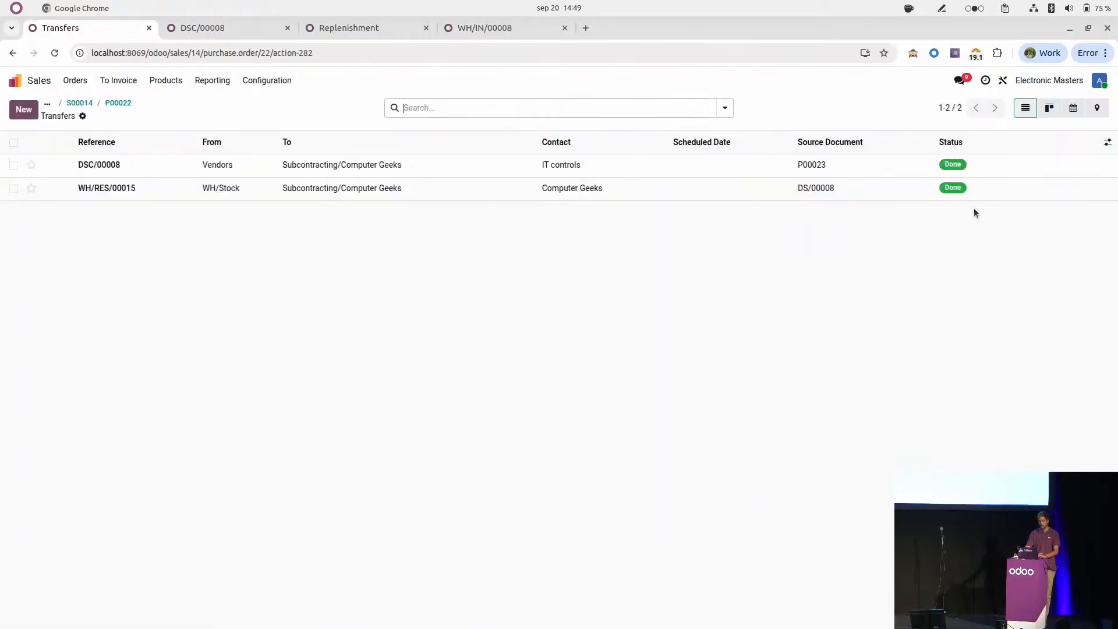
click(112, 106)
click(612, 110)
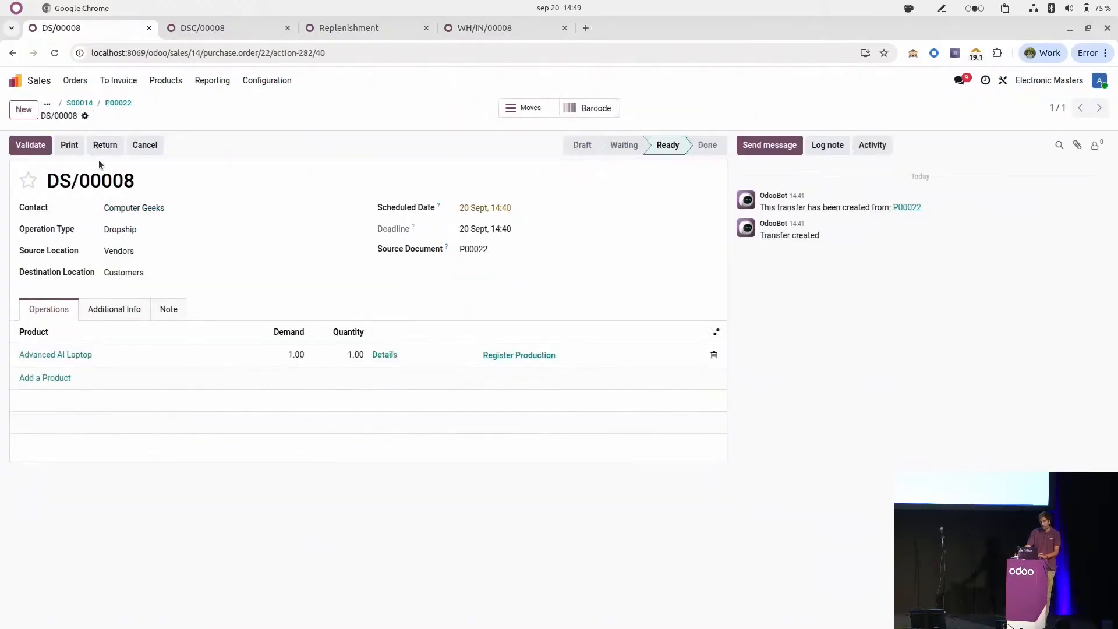
Step: Check the consumed components in the Advanced AI Laptop's production registration, then validate its dropship transfer
click(525, 357)
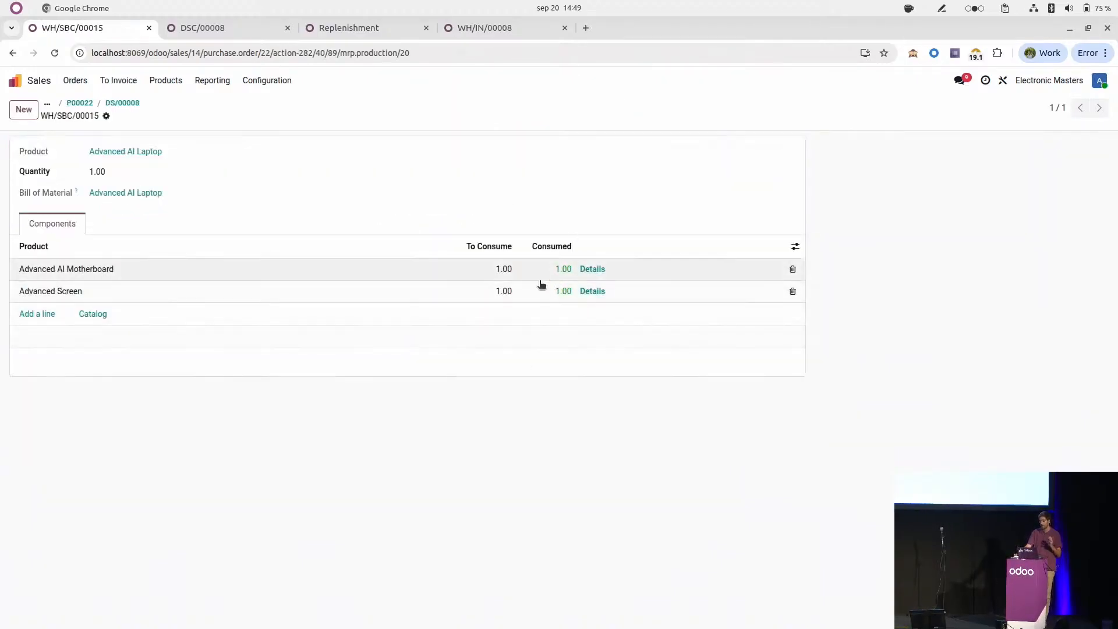
click(118, 103)
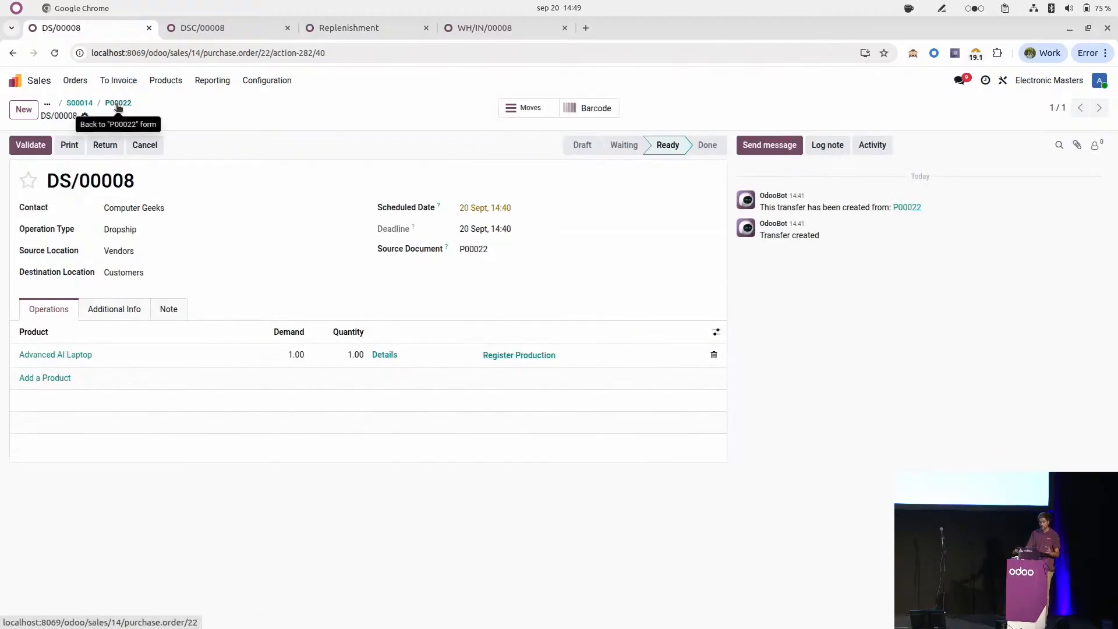
click(31, 146)
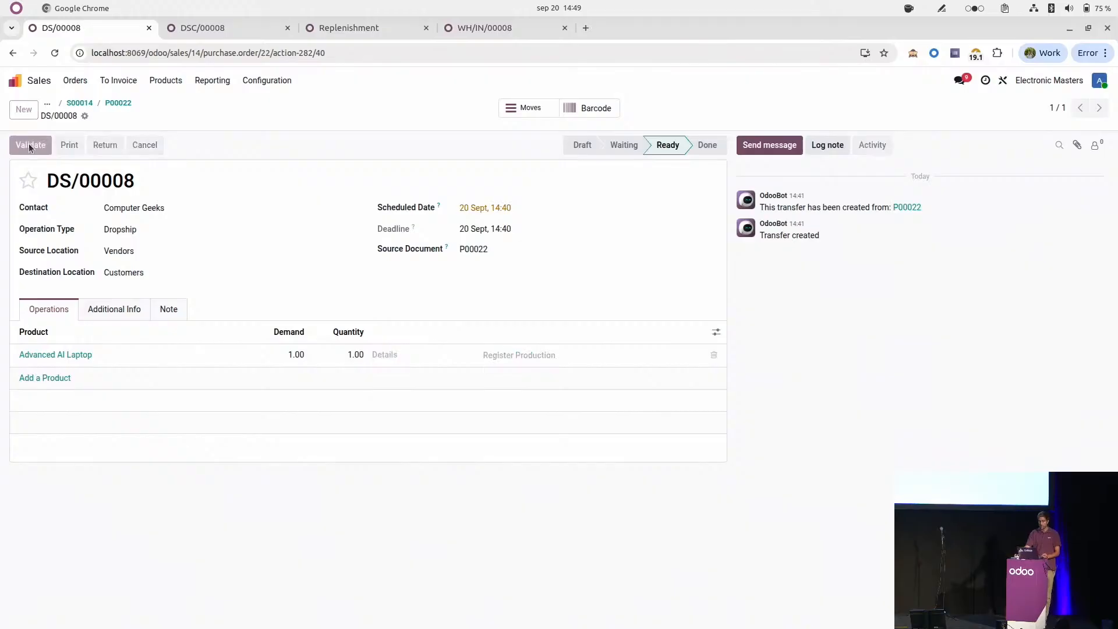